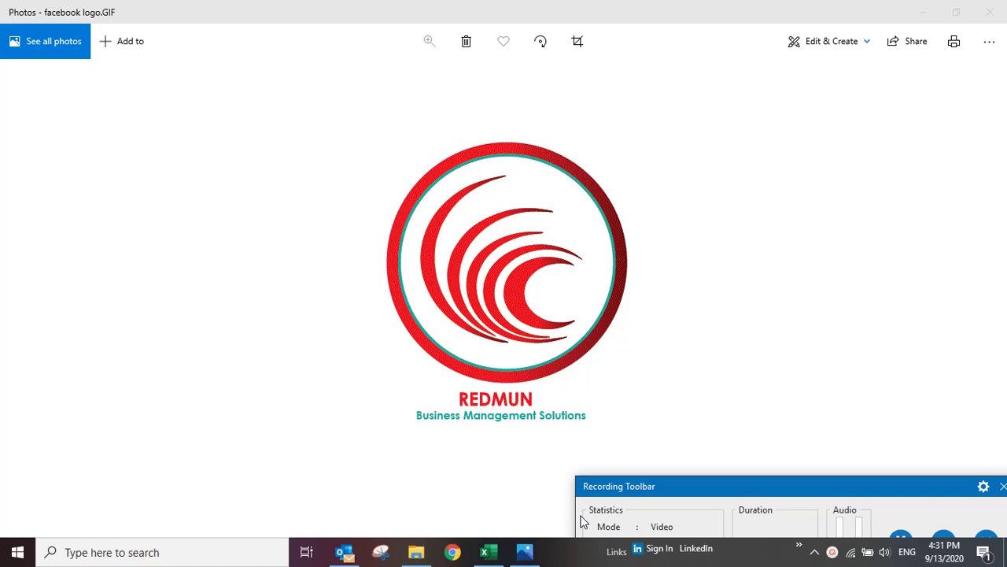
# - Bring the travel logbook back from Save As, add a blank Sheet4, and return to Sheet3
pyautogui.moveTo(499, 561)
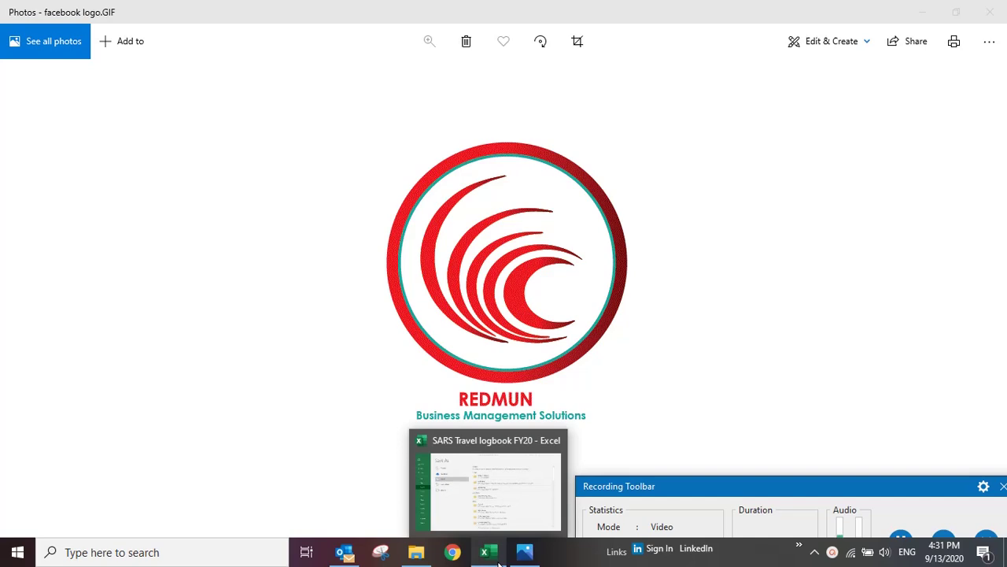
pyautogui.click(499, 561)
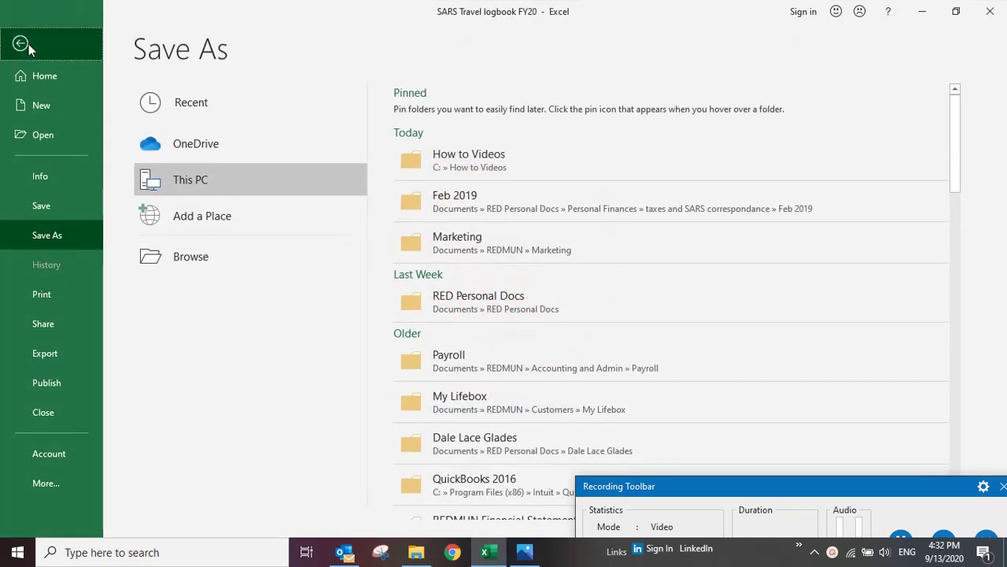
pyautogui.click(21, 44)
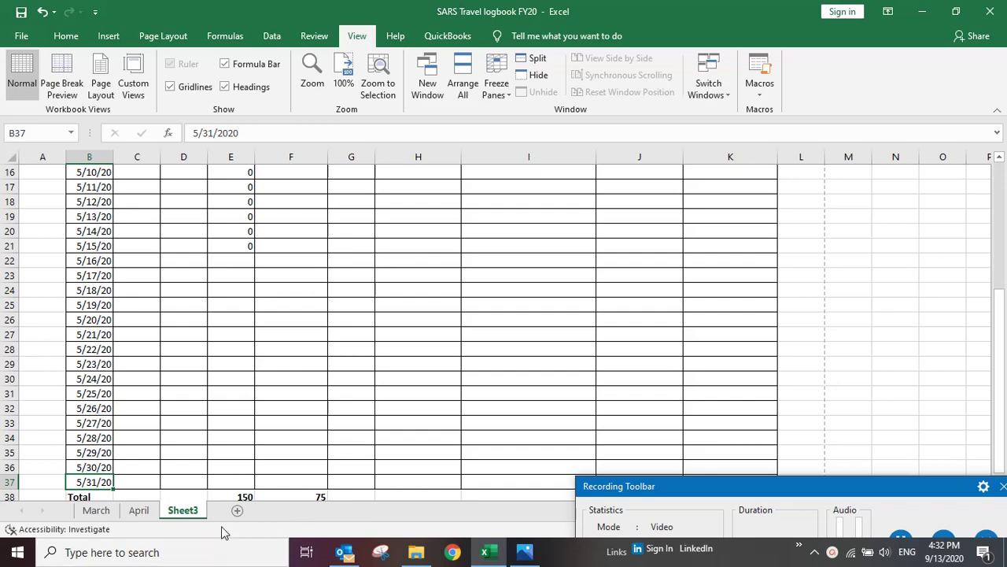
pyautogui.scroll(5, 341, 310)
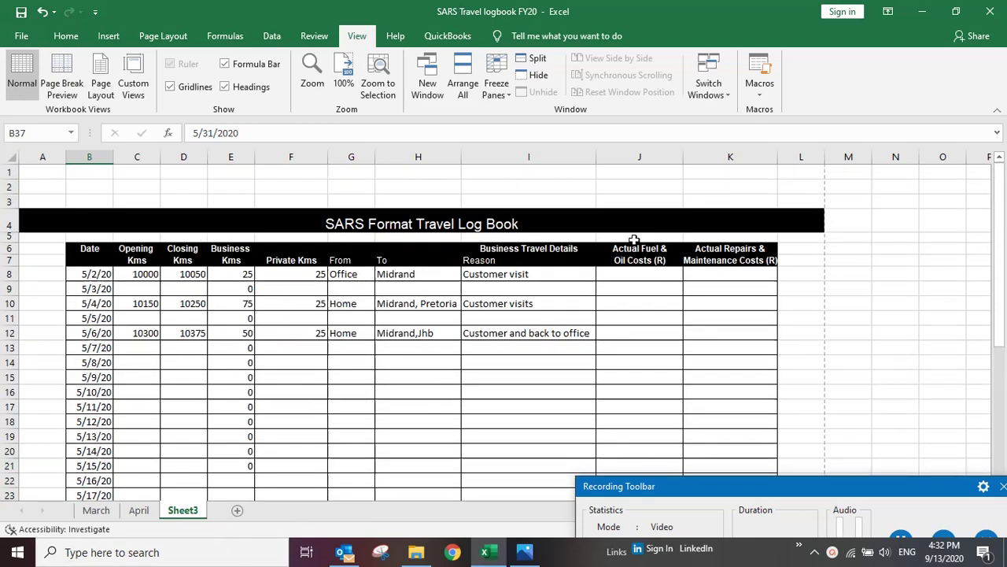
pyautogui.click(238, 511)
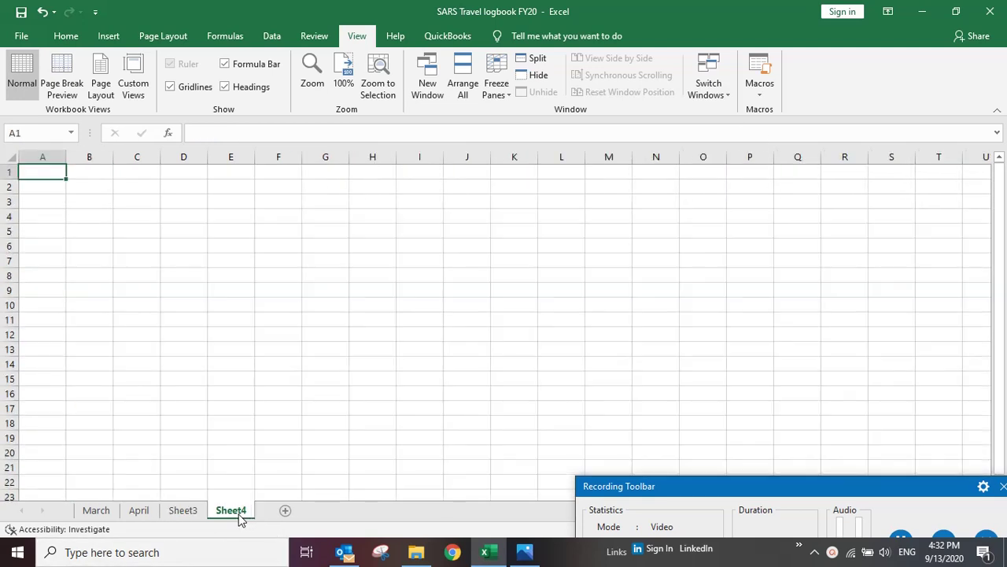
pyautogui.click(200, 512)
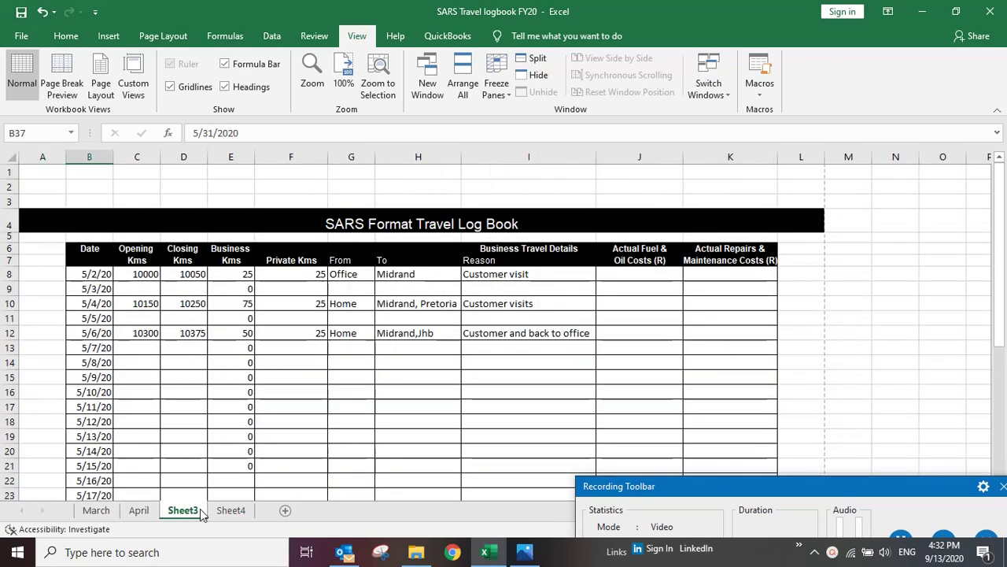
# - Copy the title and heading rows 4–7 and paste them at A3 on a new Sheet5
pyautogui.moveTo(11, 224); pyautogui.dragTo(4, 265)
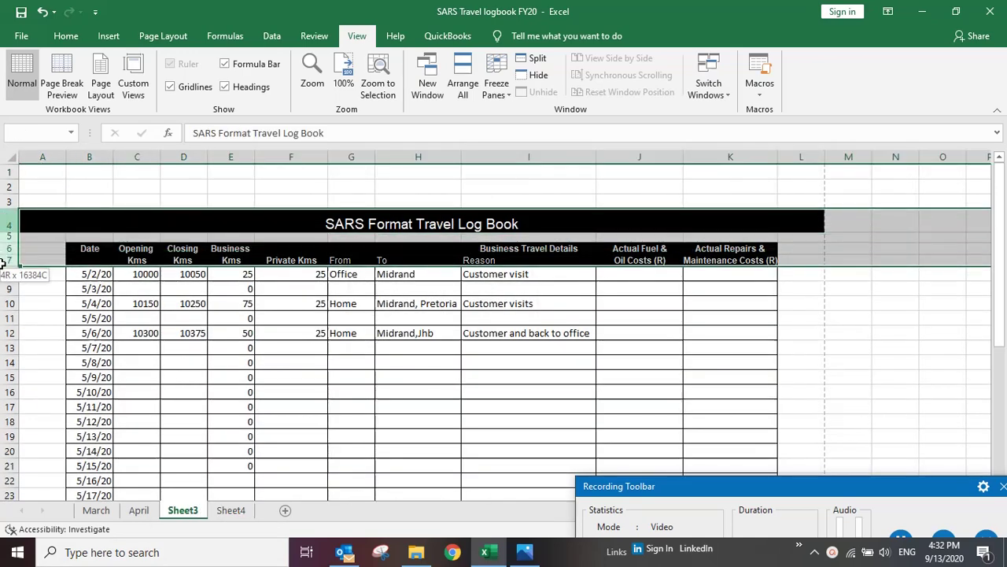
pyautogui.click(66, 36)
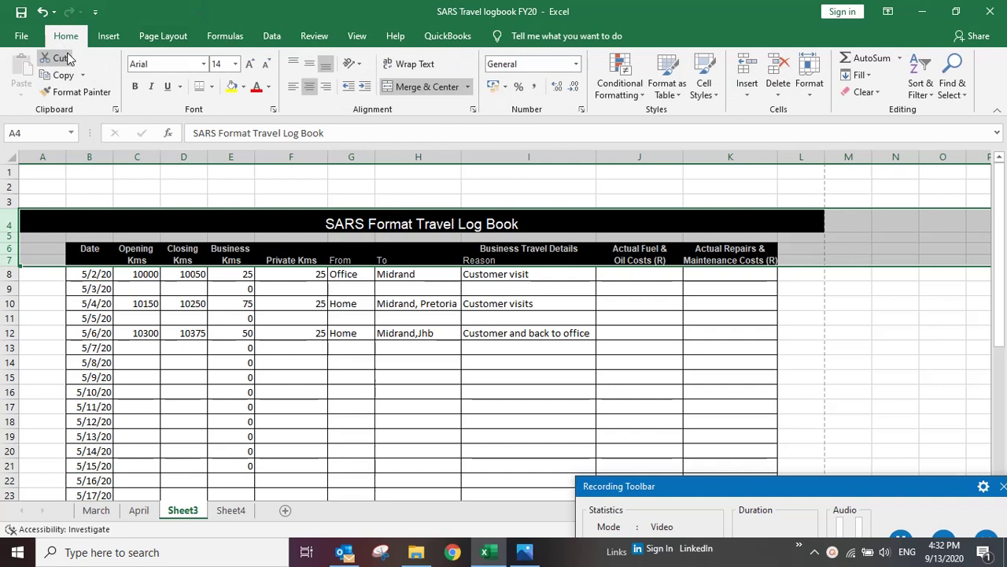
pyautogui.click(63, 75)
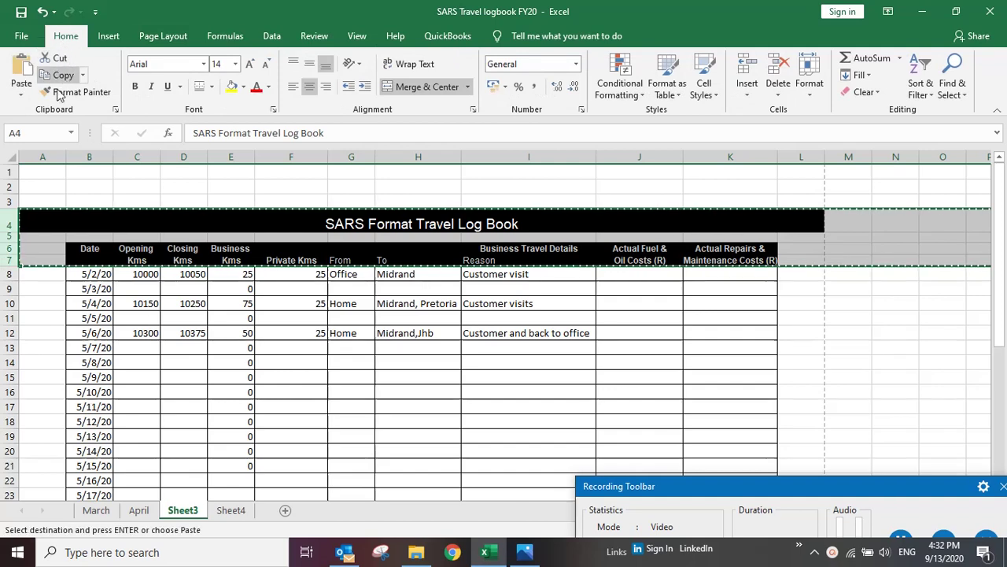
pyautogui.click(285, 511)
pyautogui.click(58, 207)
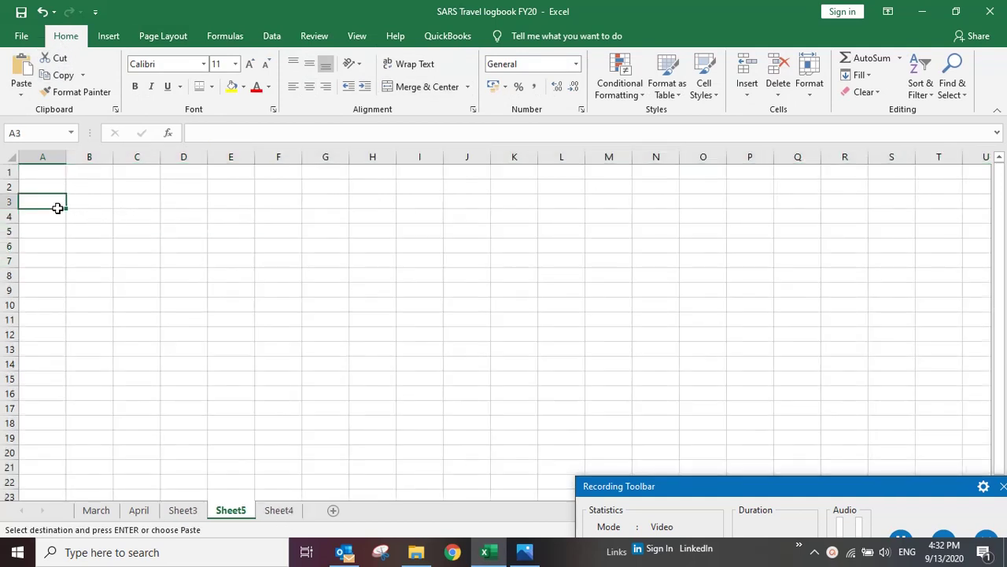
pyautogui.click(21, 69)
# - Check the pasted Date, Opening, Closing and Business heading cells
pyautogui.click(133, 308)
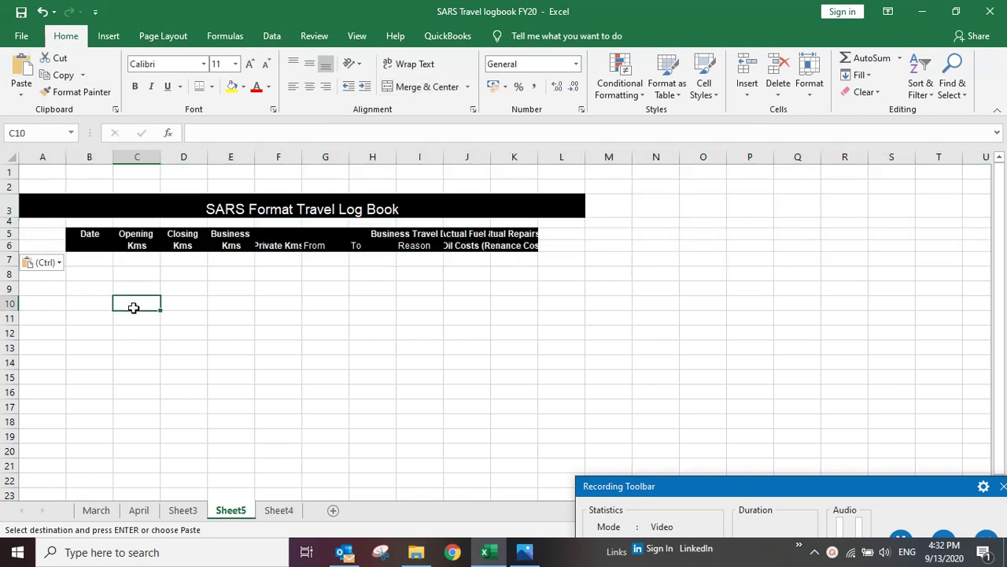
pyautogui.click(99, 235)
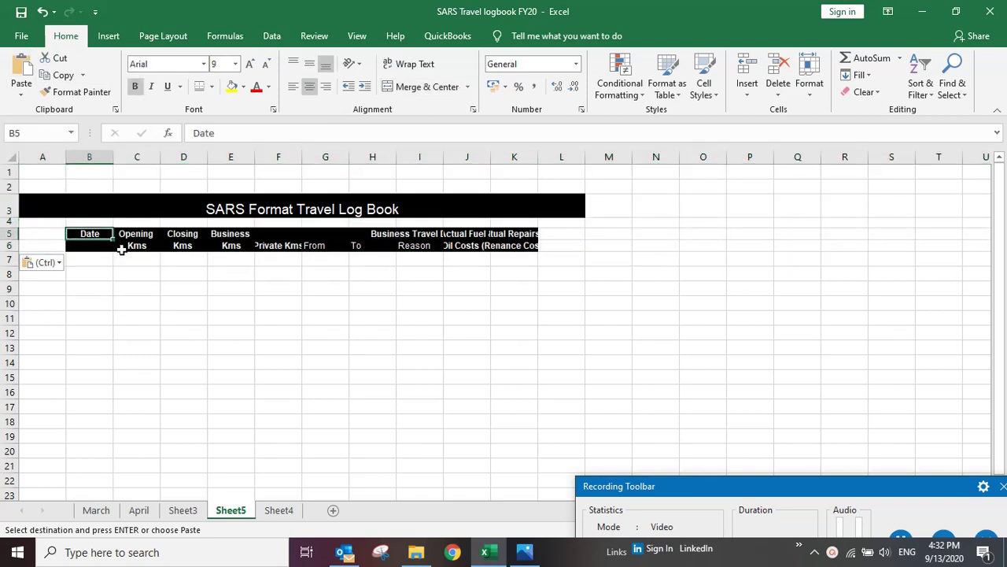
pyautogui.click(135, 236)
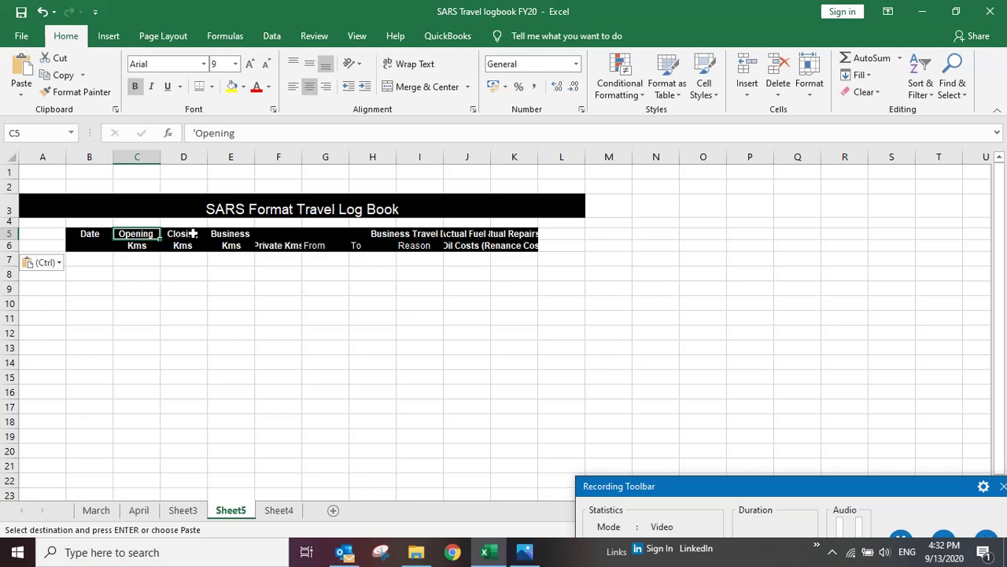
pyautogui.click(192, 233)
pyautogui.click(212, 234)
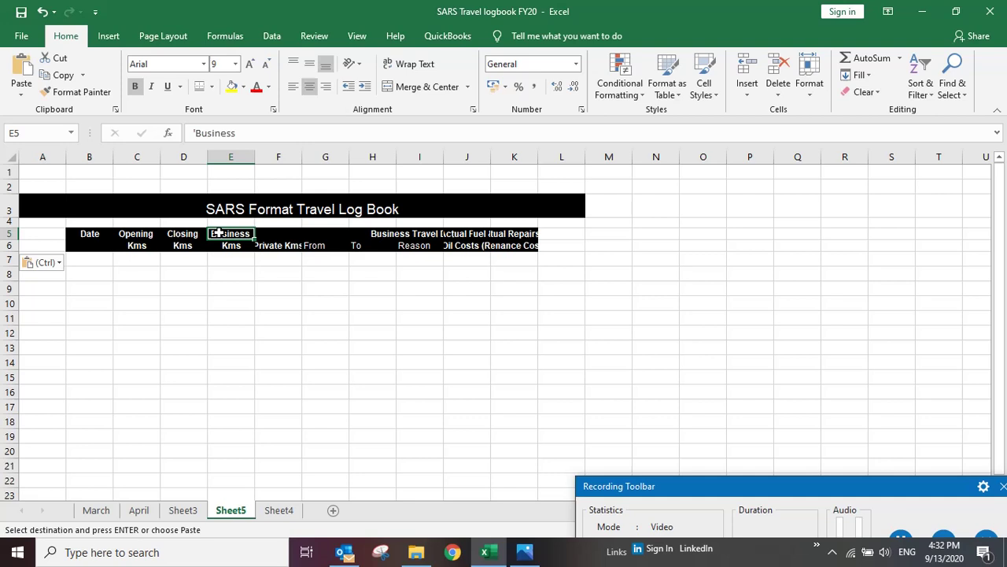
pyautogui.moveTo(302, 151); pyautogui.dragTo(300, 152)
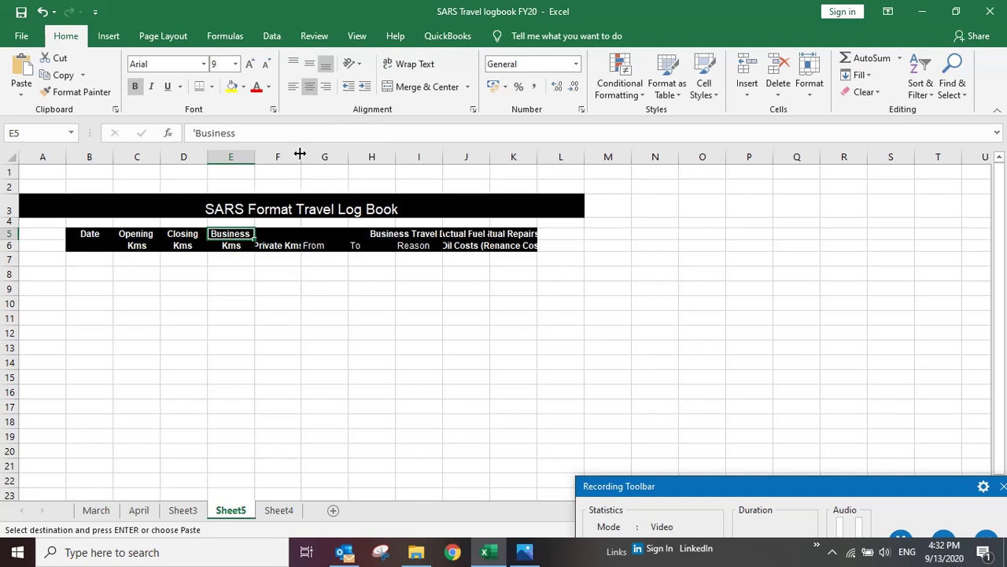
# - Widen columns G and H so the From and To headings show in full
pyautogui.click(275, 233)
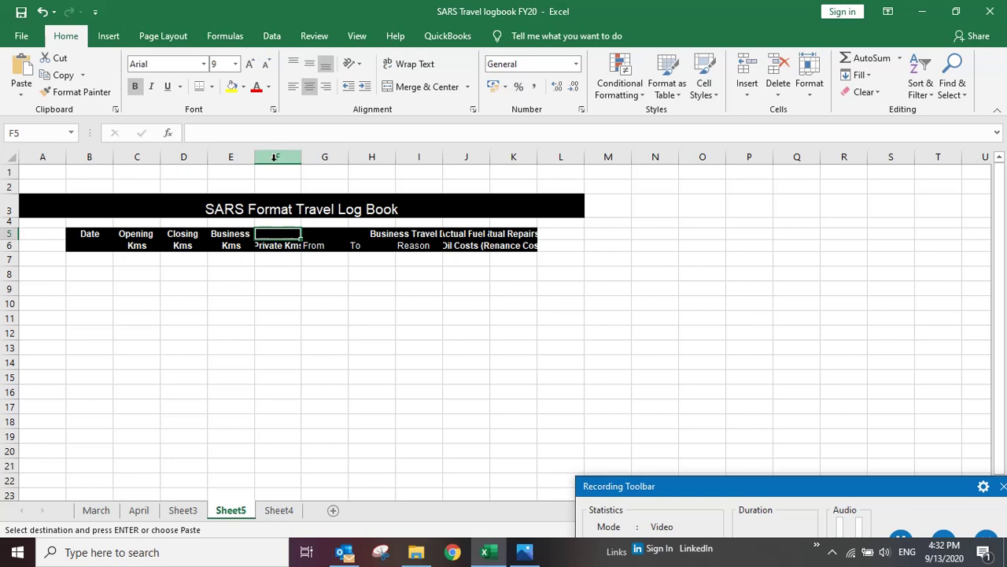
pyautogui.moveTo(348, 157); pyautogui.dragTo(359, 161)
pyautogui.click(319, 244)
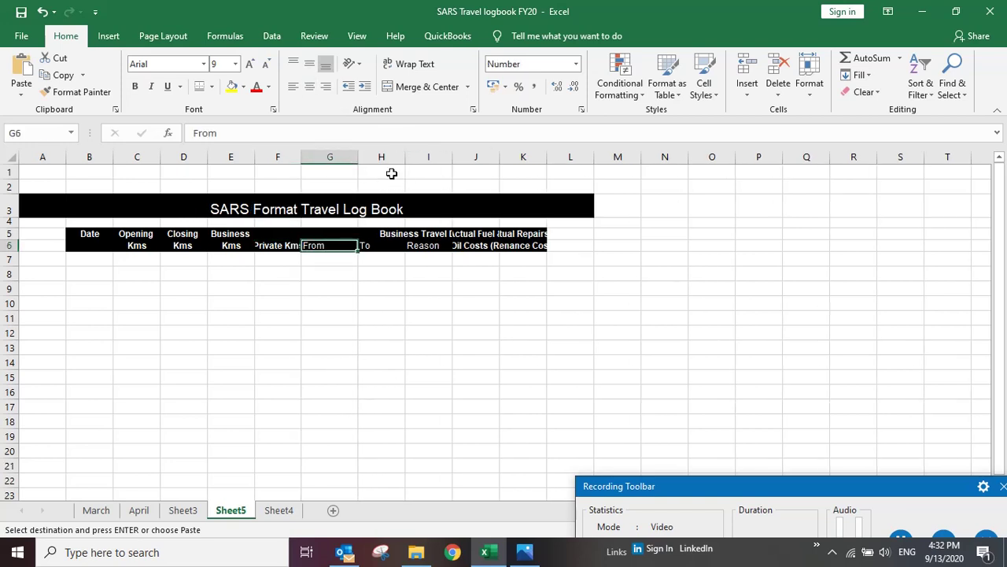
pyautogui.moveTo(405, 157); pyautogui.dragTo(412, 157)
# - AutoFit columns I, J and K to the Business Travel Details, fuel and repairs headings
pyautogui.doubleClick(459, 156)
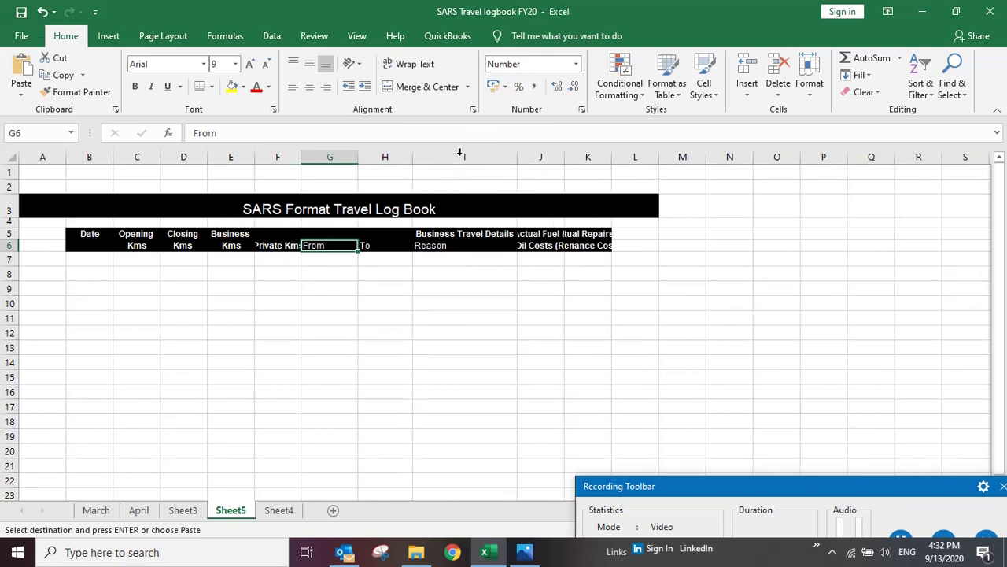
pyautogui.click(541, 251)
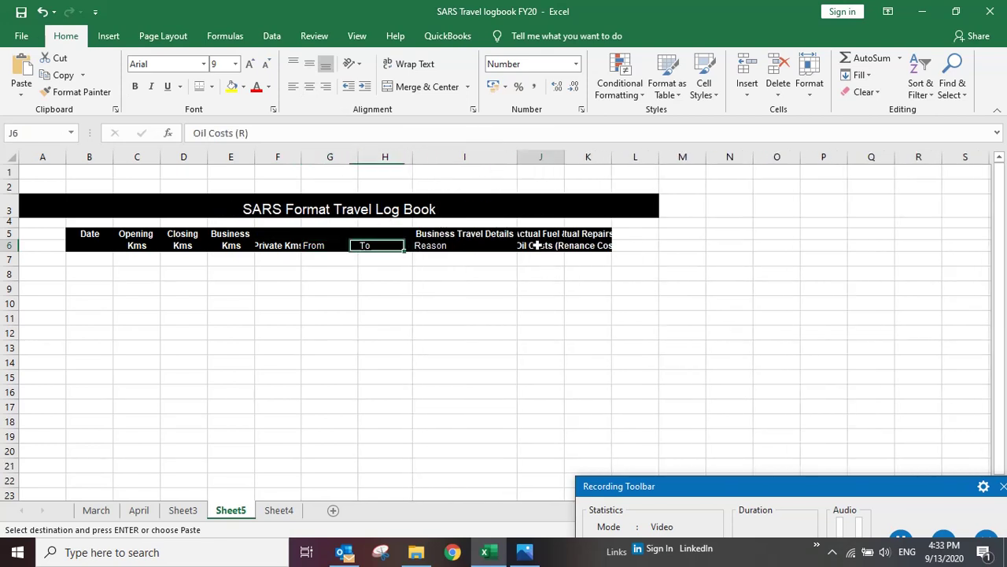
pyautogui.doubleClick(564, 160)
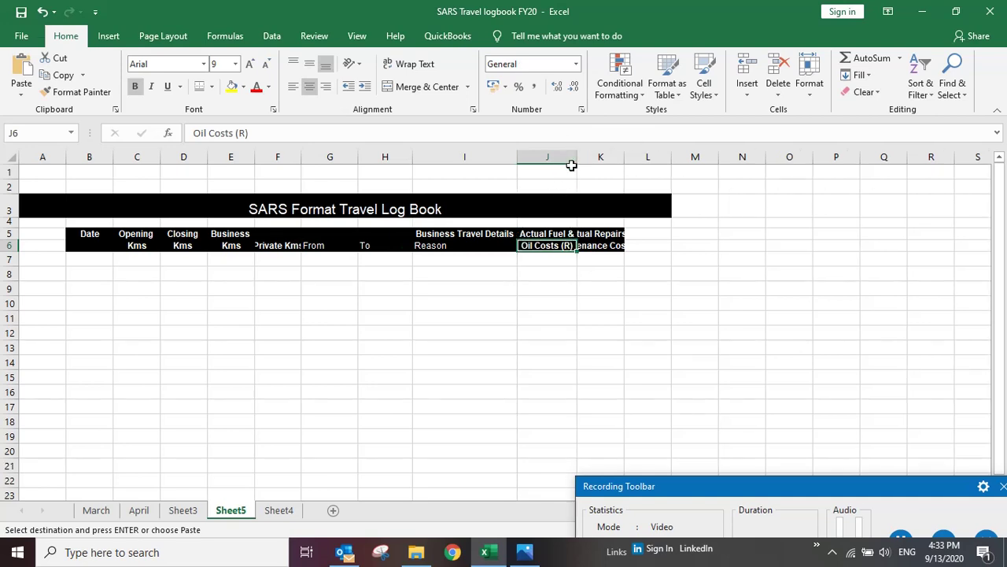
pyautogui.doubleClick(623, 158)
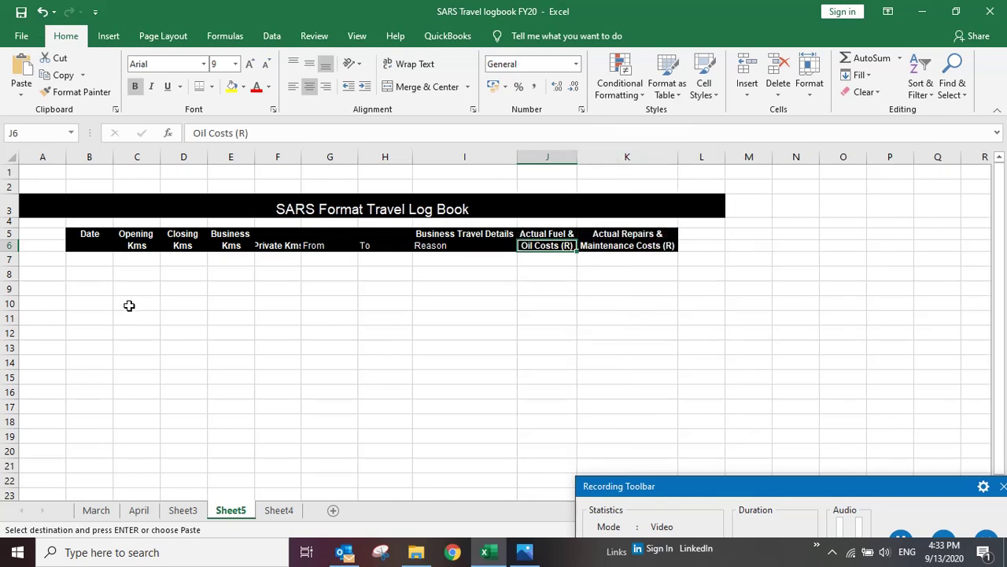
pyautogui.click(98, 266)
pyautogui.click(97, 259)
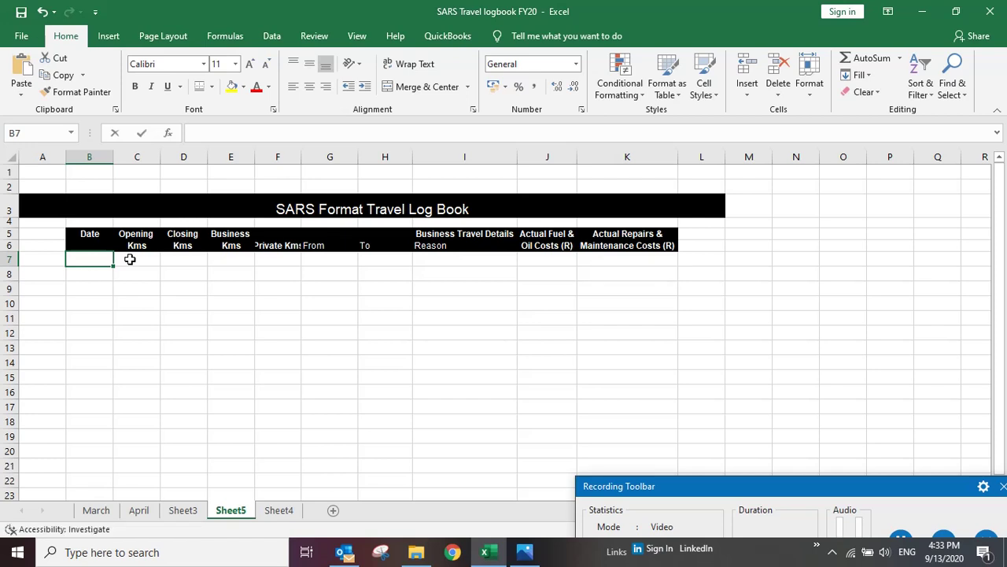
# - Enter 3/2/2020 as the first date in cell B7
pyautogui.write('3/2')
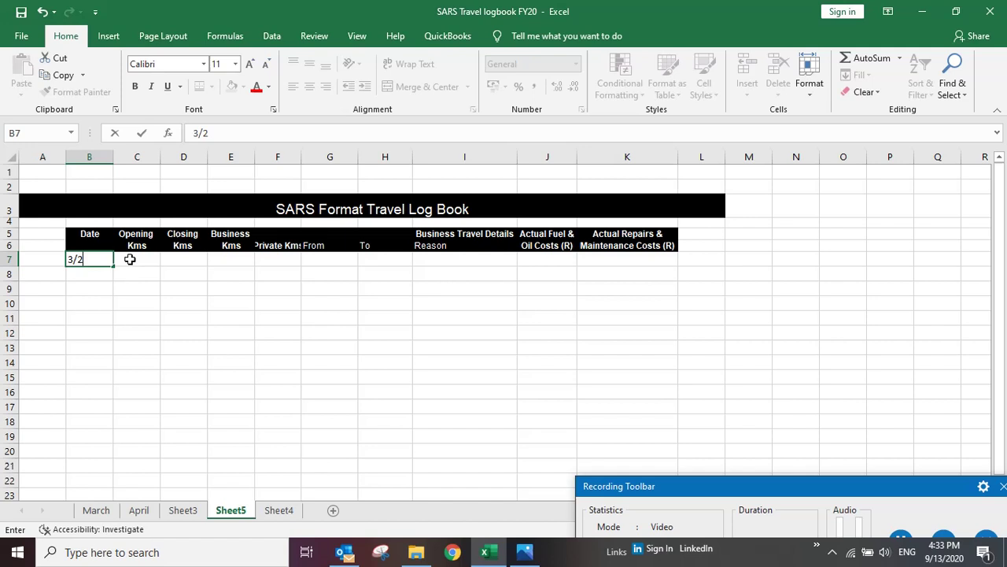
pyautogui.write('/2020')
pyautogui.press('Return')
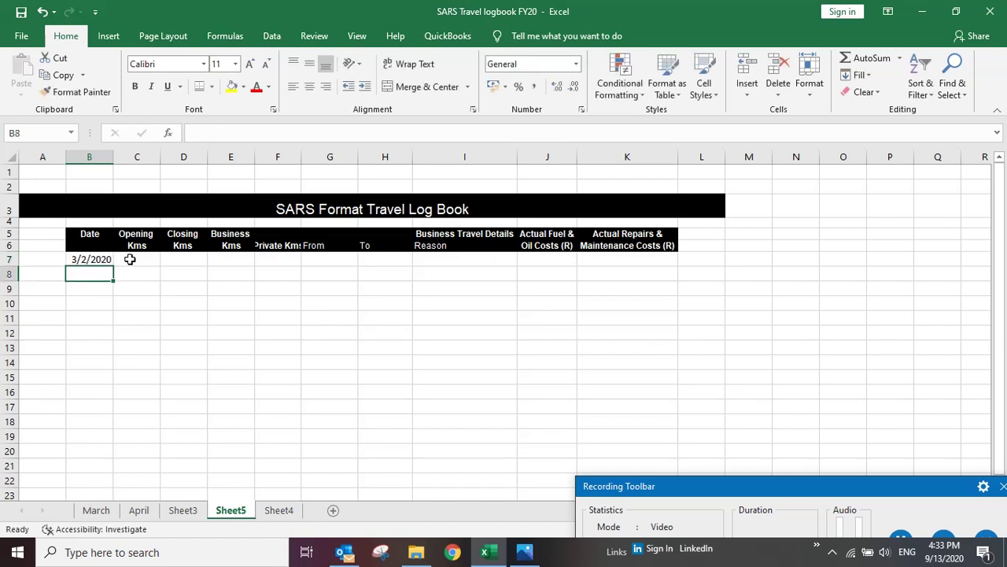
pyautogui.click(103, 259)
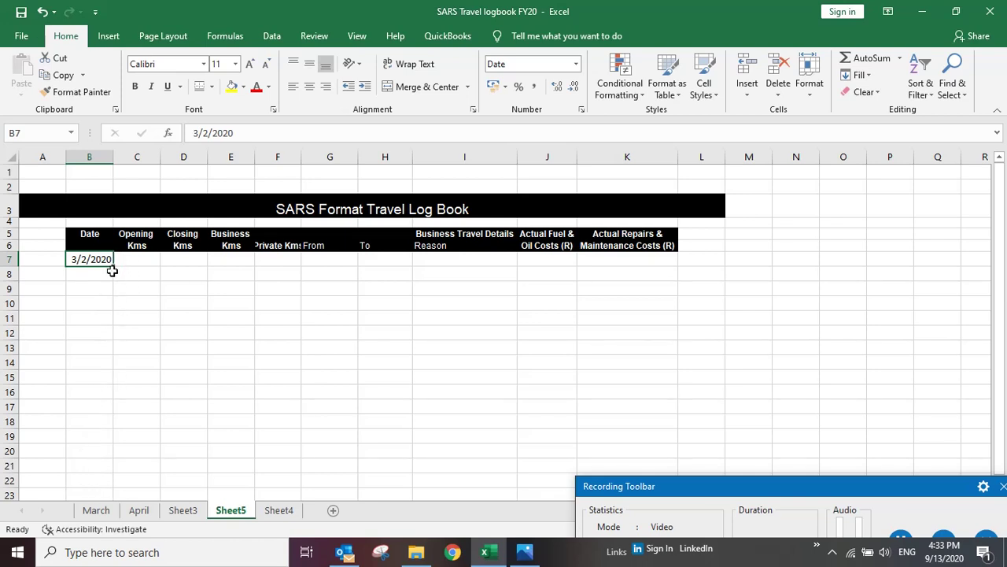
# - Fill daily dates down column B from 3/2/2020 and widen the column to show them
pyautogui.moveTo(113, 267); pyautogui.dragTo(112, 485)
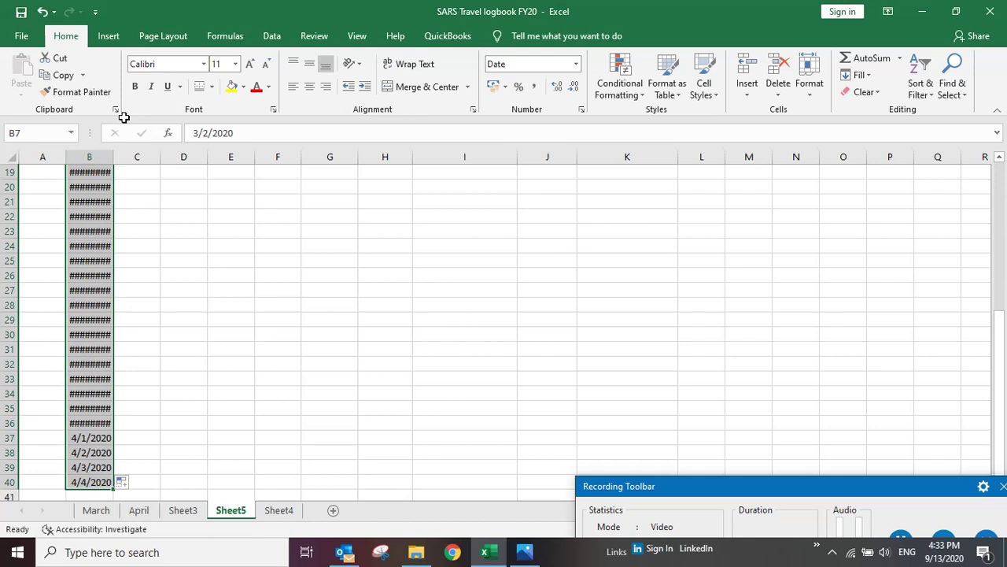
pyautogui.doubleClick(108, 160)
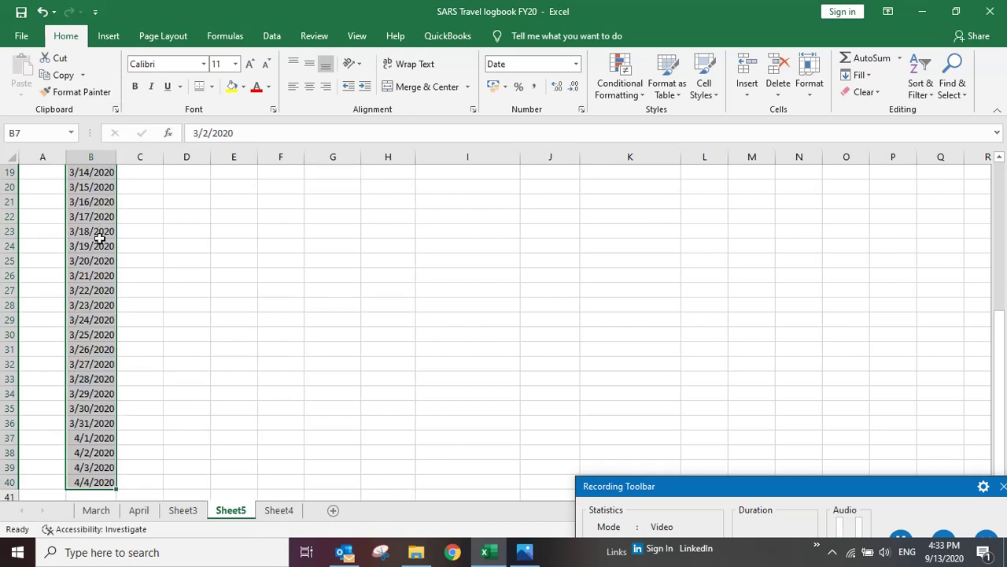
pyautogui.scroll(4, 96, 251)
pyautogui.scroll(2, 97, 260)
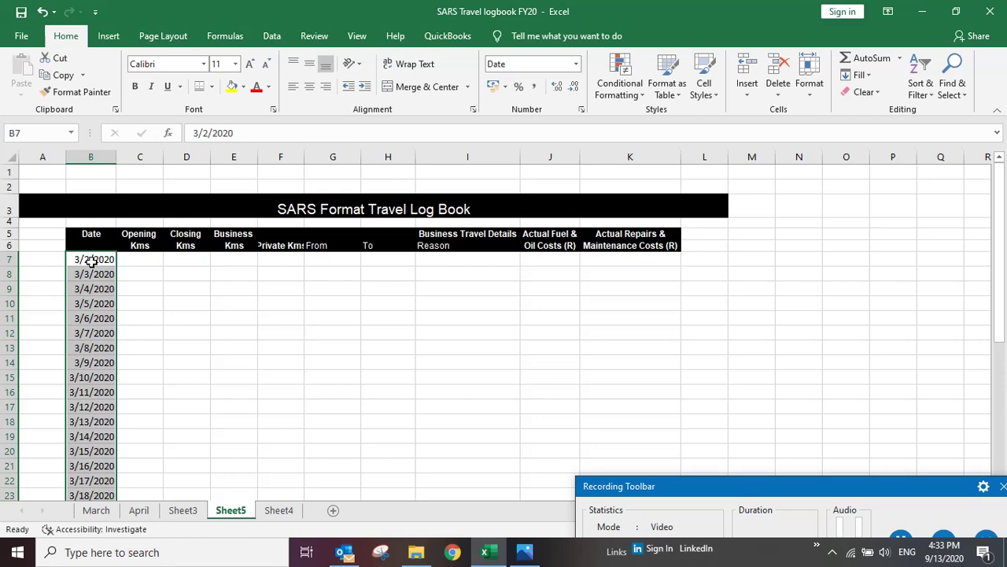
pyautogui.scroll(-9, 92, 262)
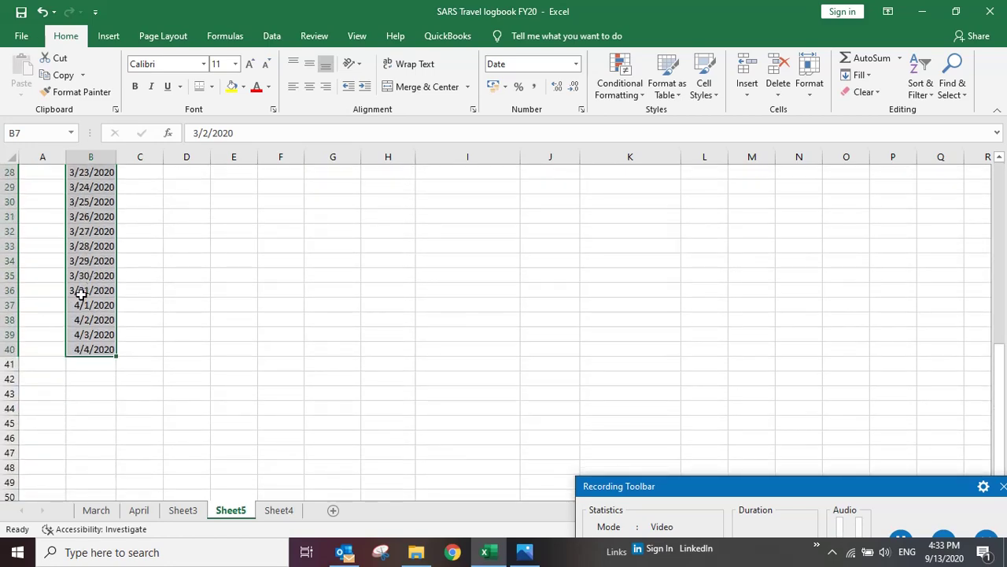
pyautogui.scroll(-1, 81, 293)
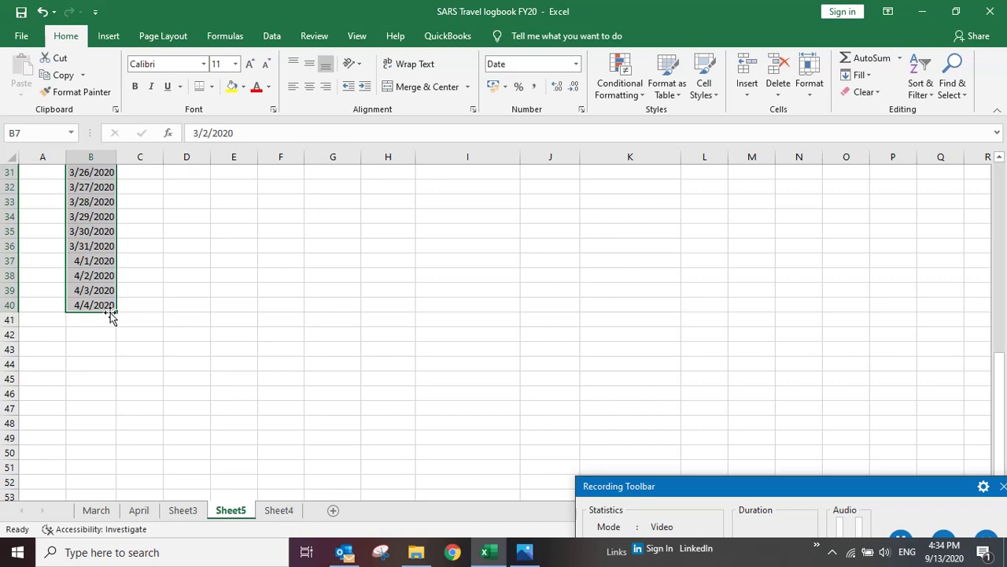
pyautogui.scroll(2, 114, 346)
pyautogui.scroll(8, 111, 370)
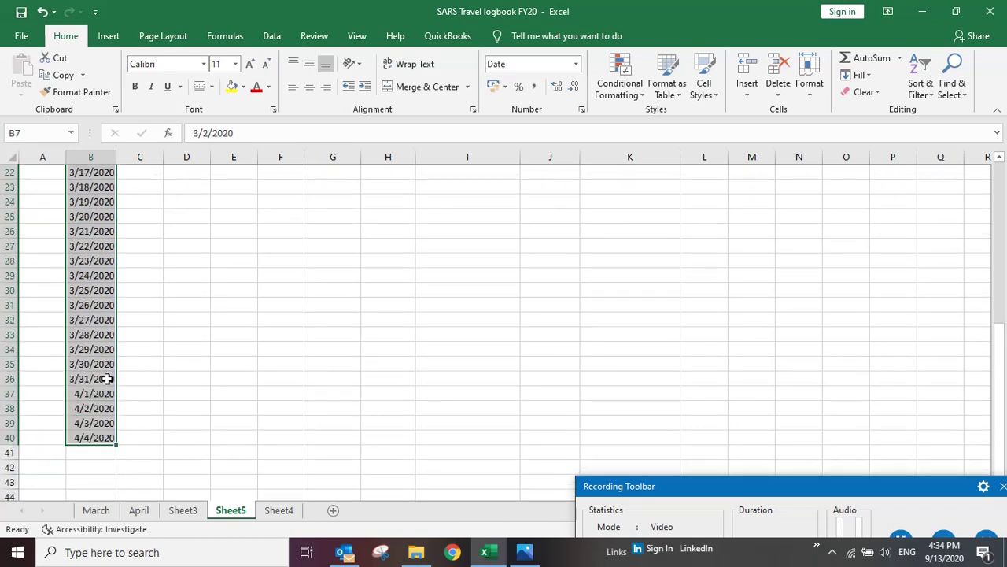
pyautogui.scroll(-4, 118, 378)
pyautogui.scroll(-5, 118, 378)
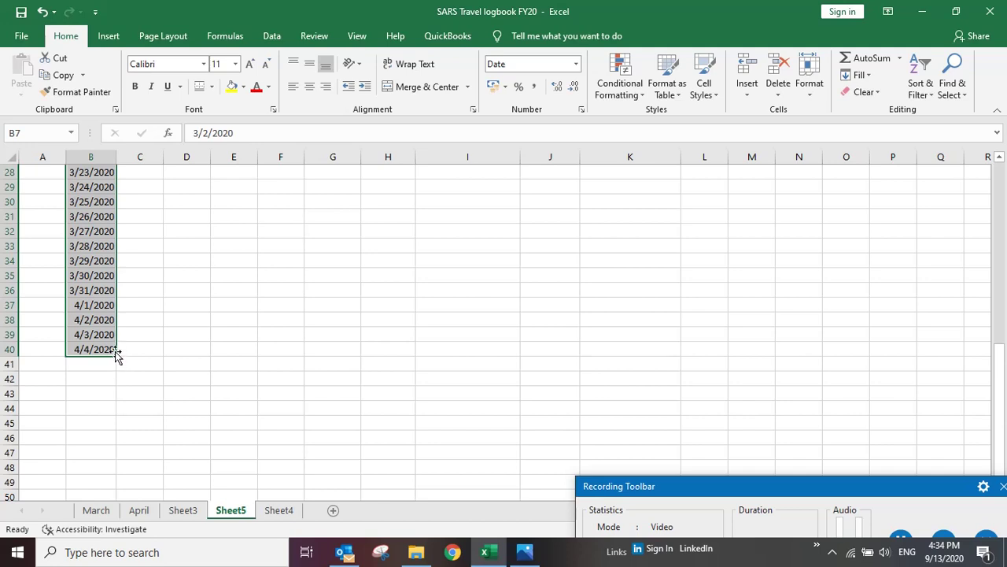
# - Clear the April dates 4/1/2020–4/4/2020 and begin the 3/2/2020 Opening Kms entry
pyautogui.moveTo(96, 303); pyautogui.dragTo(103, 349)
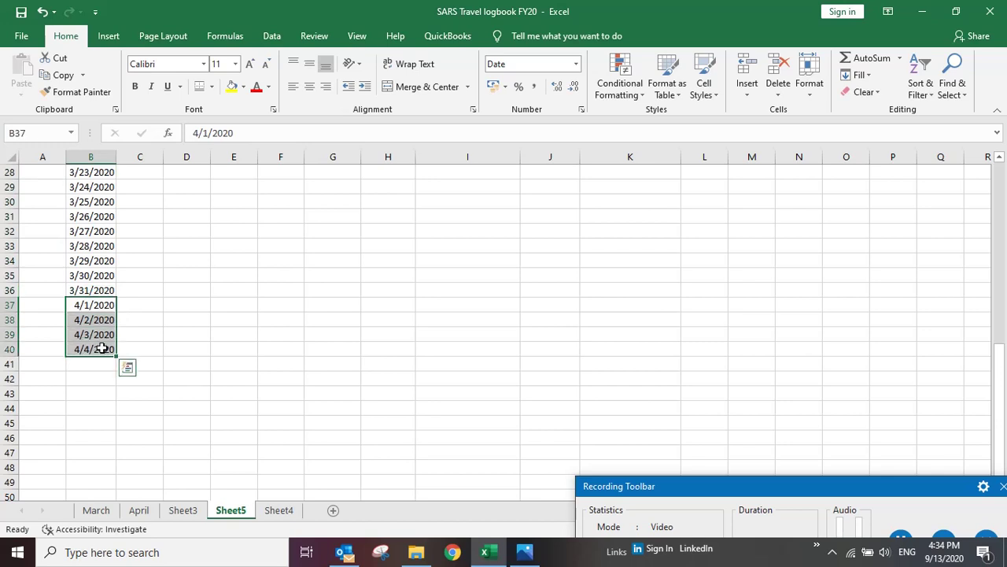
pyautogui.press('Delete')
pyautogui.scroll(5, 236, 313)
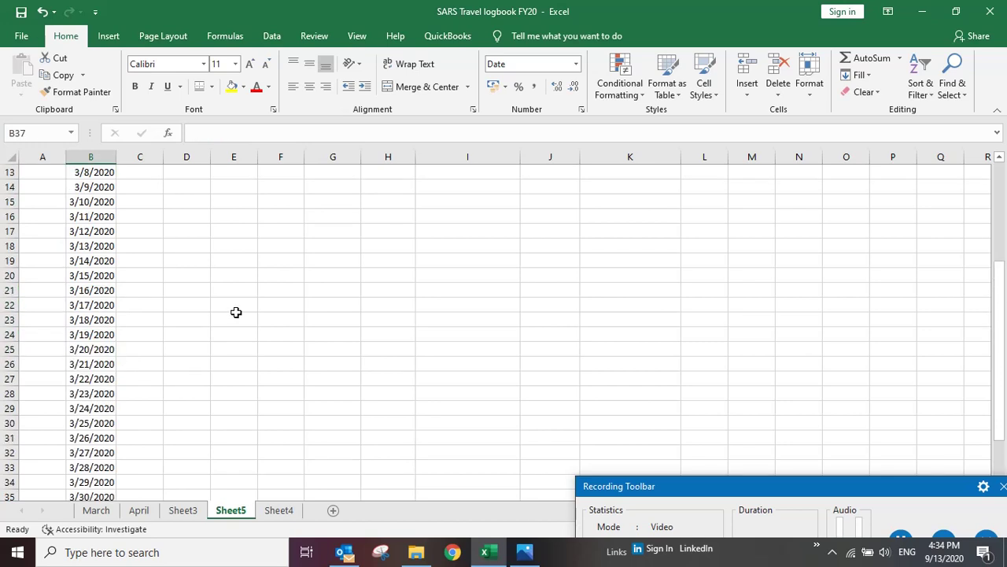
pyautogui.scroll(-3, 221, 319)
pyautogui.scroll(7, 218, 321)
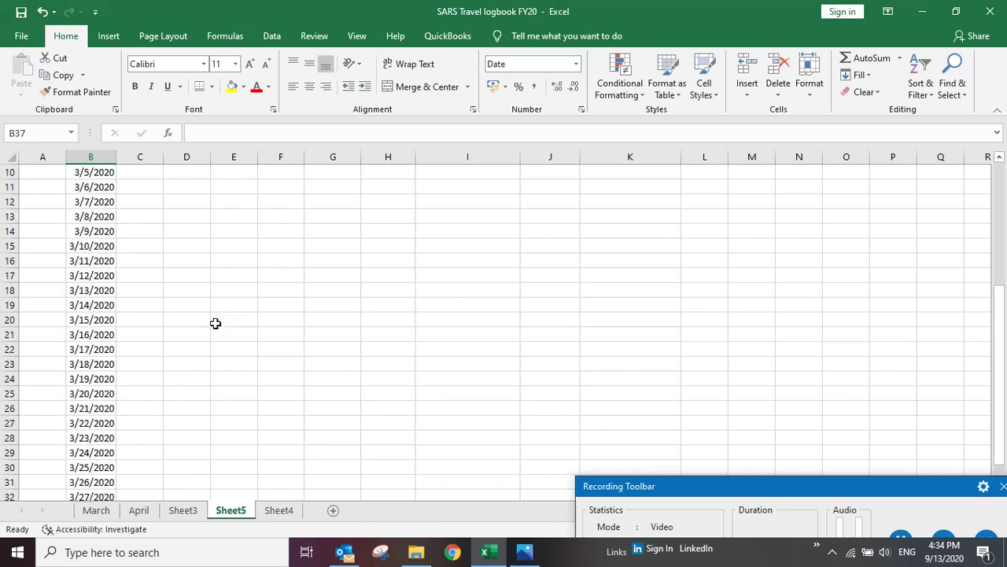
pyautogui.click(144, 262)
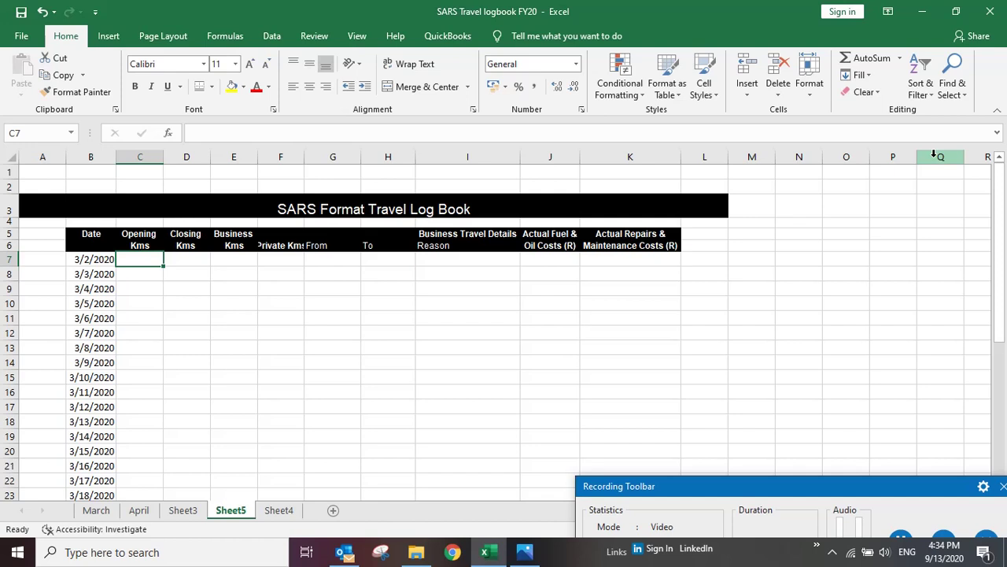
pyautogui.write('10000')
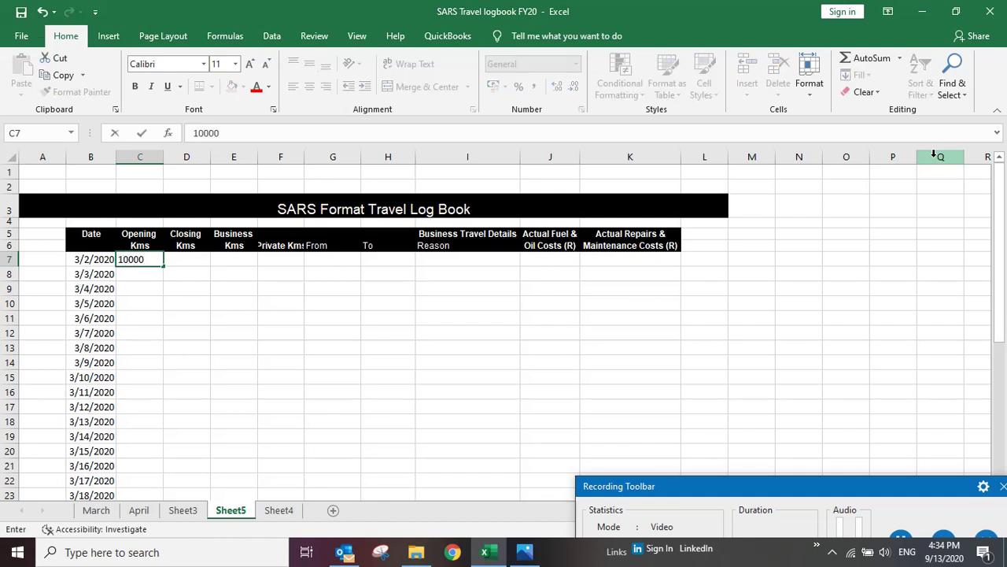
# - Record 10000 opening, 10050 closing and 25 private kms for 3/2/2020, autofitting Private Kms
pyautogui.press('Tab')
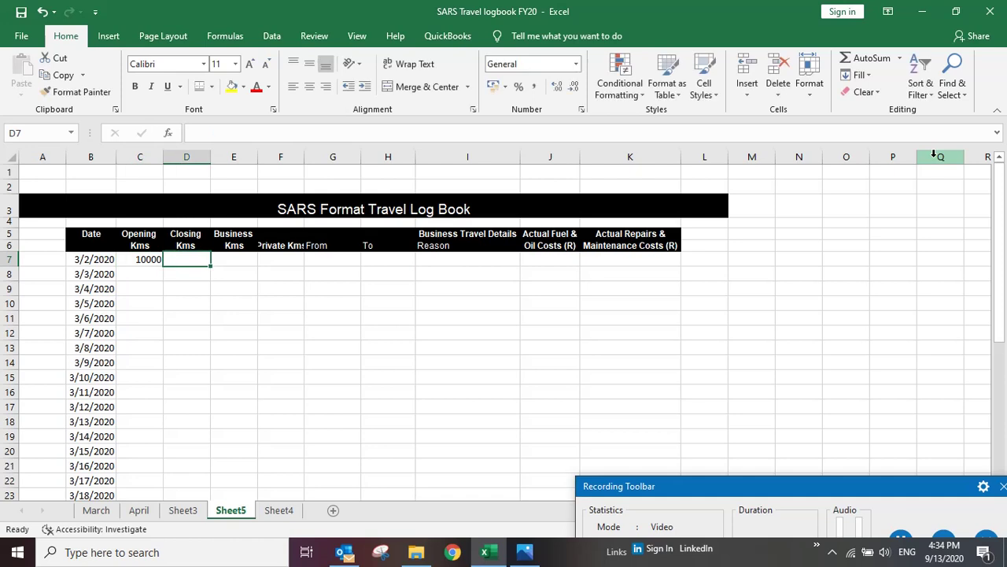
pyautogui.write('10050')
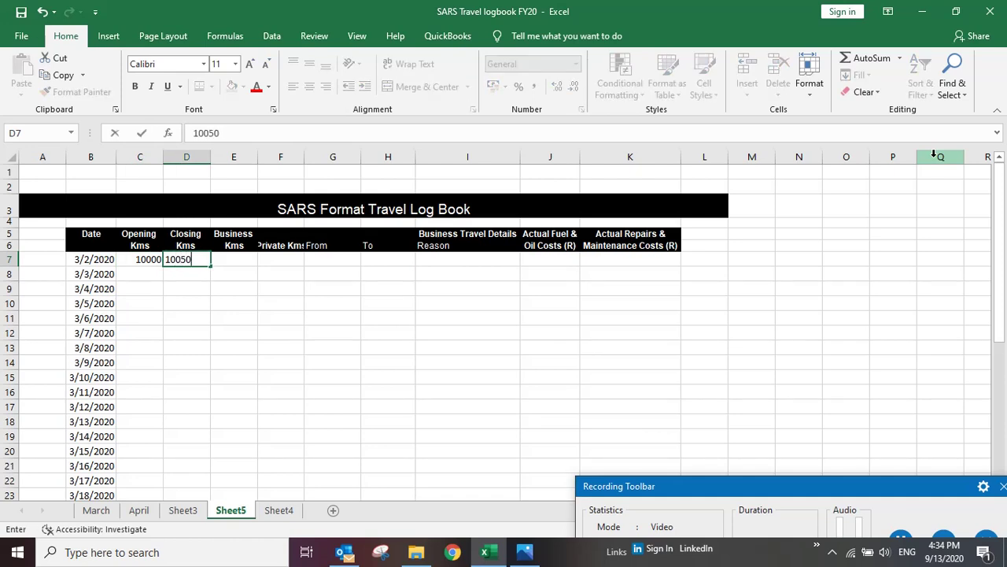
pyautogui.press('Tab')
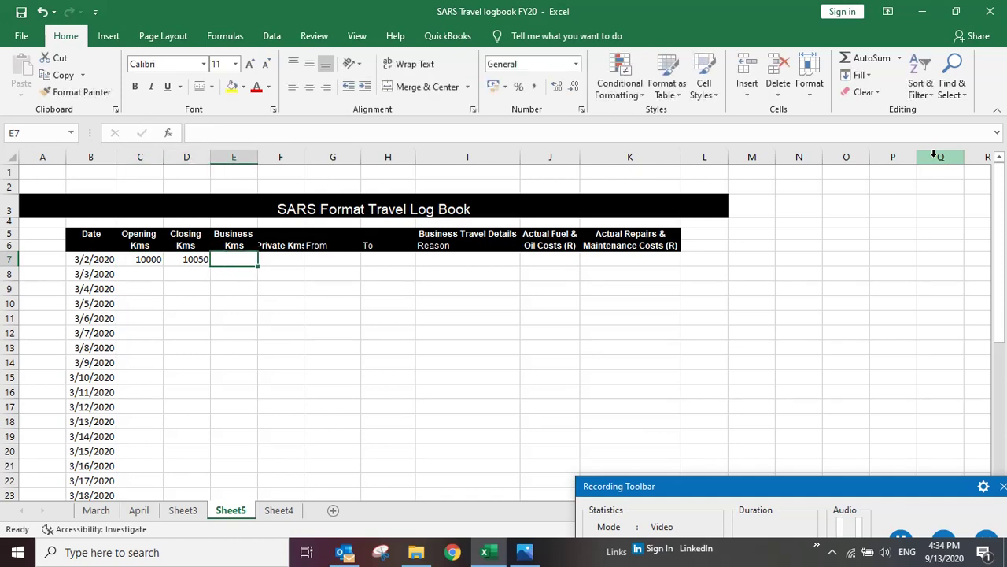
pyautogui.press('Tab')
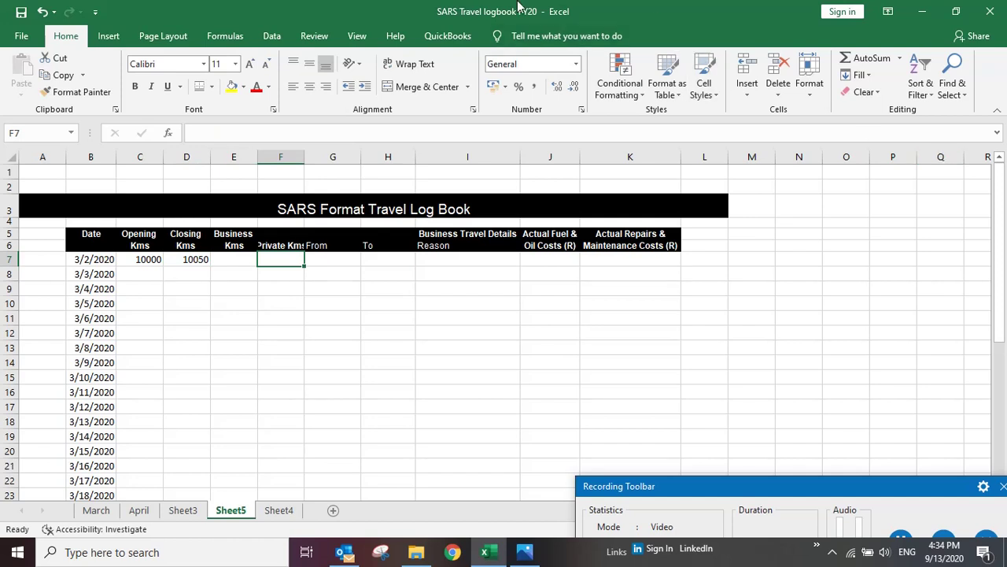
pyautogui.doubleClick(305, 158)
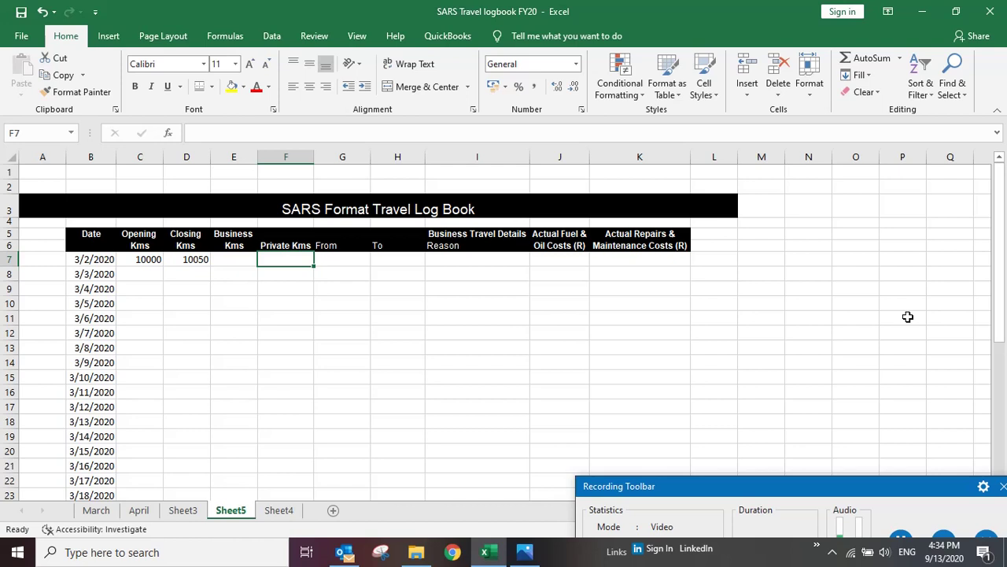
pyautogui.write('25')
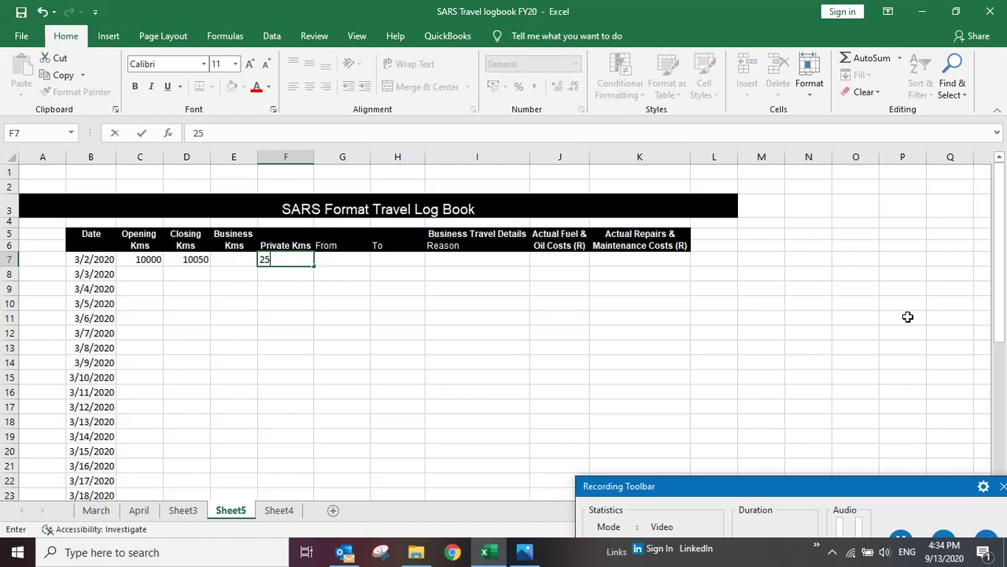
pyautogui.press('Left')
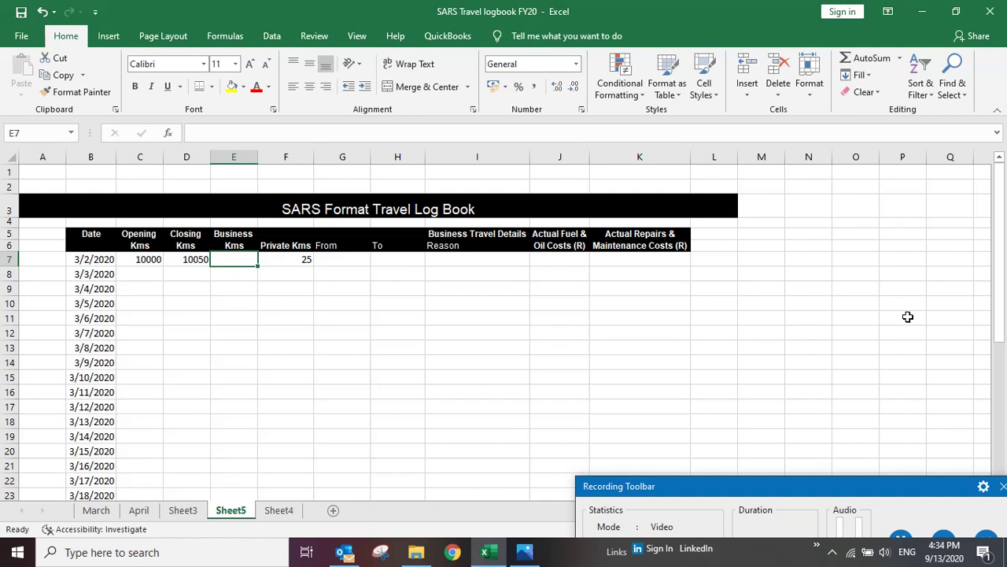
# - Enter the Business Kms formula =+D7-C7-F7 in E7, giving 25
pyautogui.write('+')
pyautogui.press('Left')
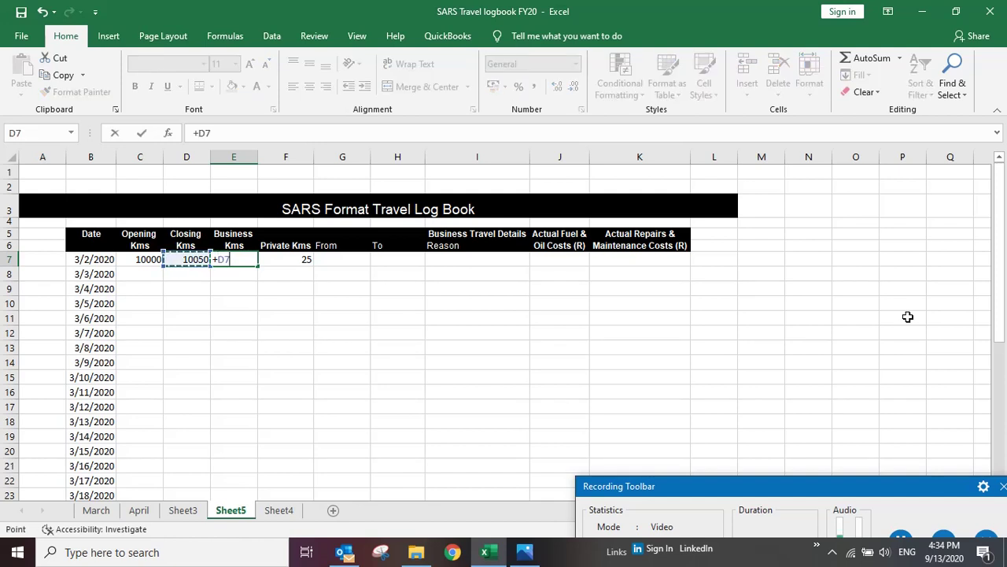
pyautogui.write('-')
pyautogui.press('Left')
pyautogui.press('Left')
pyautogui.write('-')
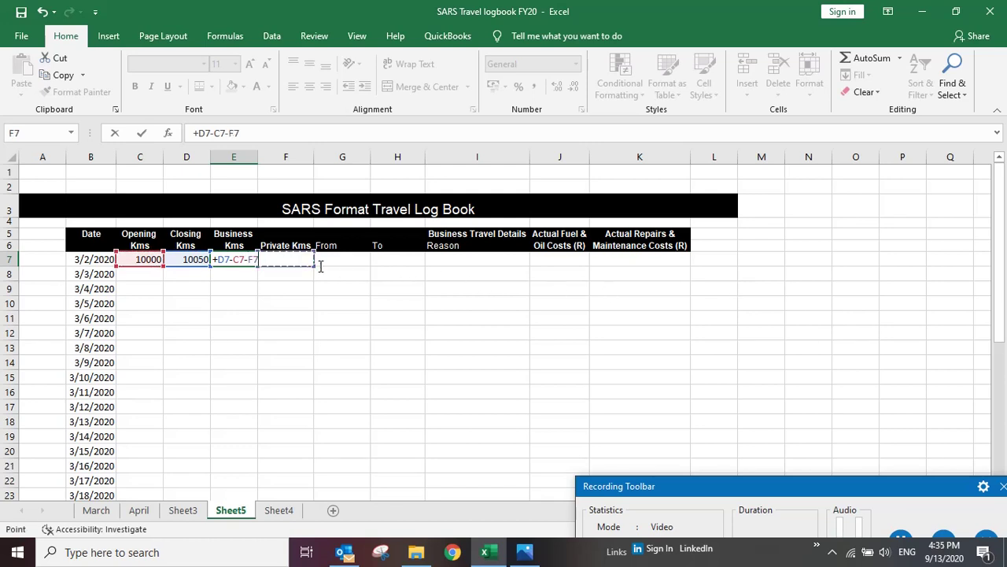
pyautogui.press('Return')
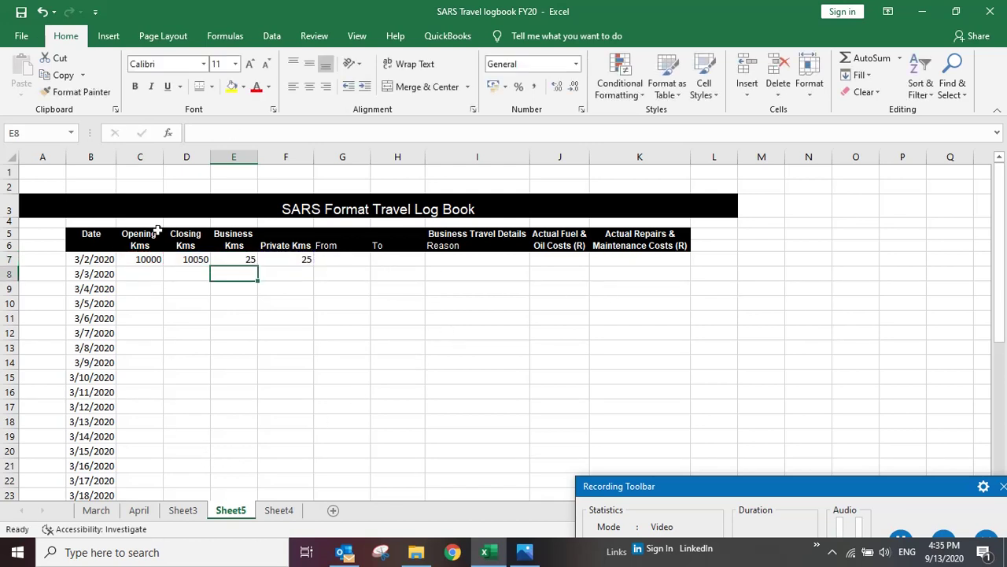
# - Log the 3/4/2020 trip: opening 10150, closing 10250, private 25 kms
pyautogui.click(142, 287)
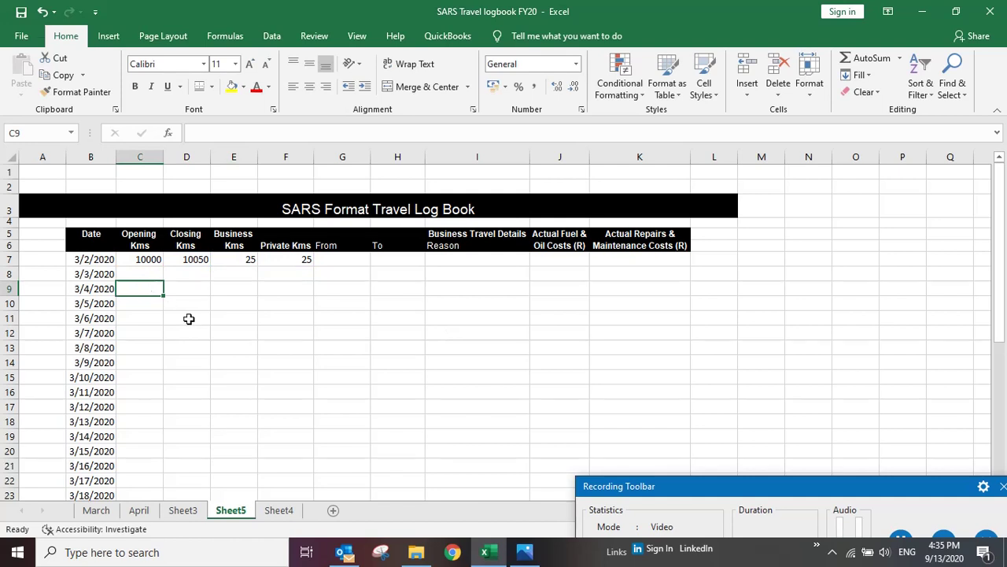
pyautogui.write('1015')
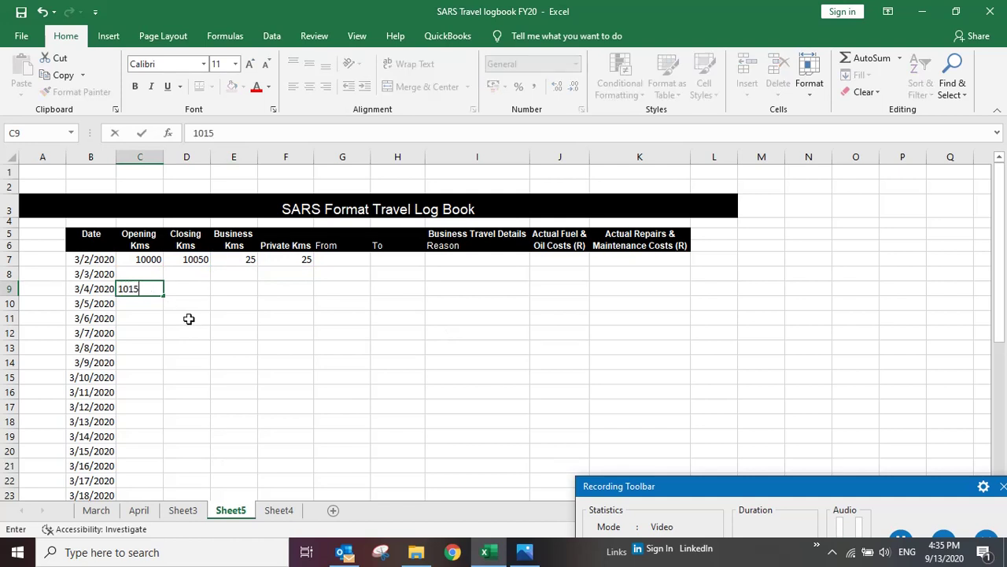
pyautogui.write('0')
pyautogui.press('Tab')
pyautogui.write('10')
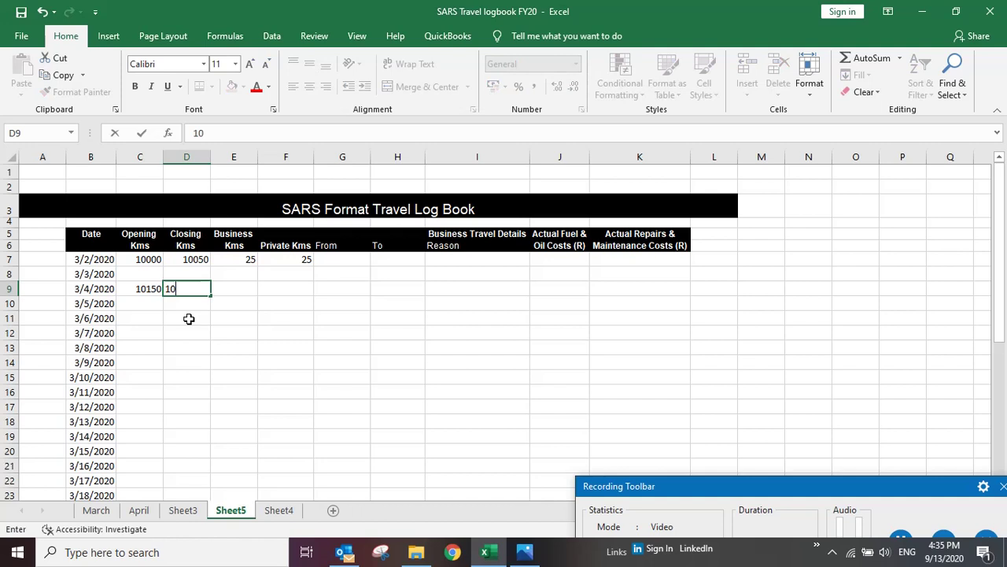
pyautogui.press('Tab')
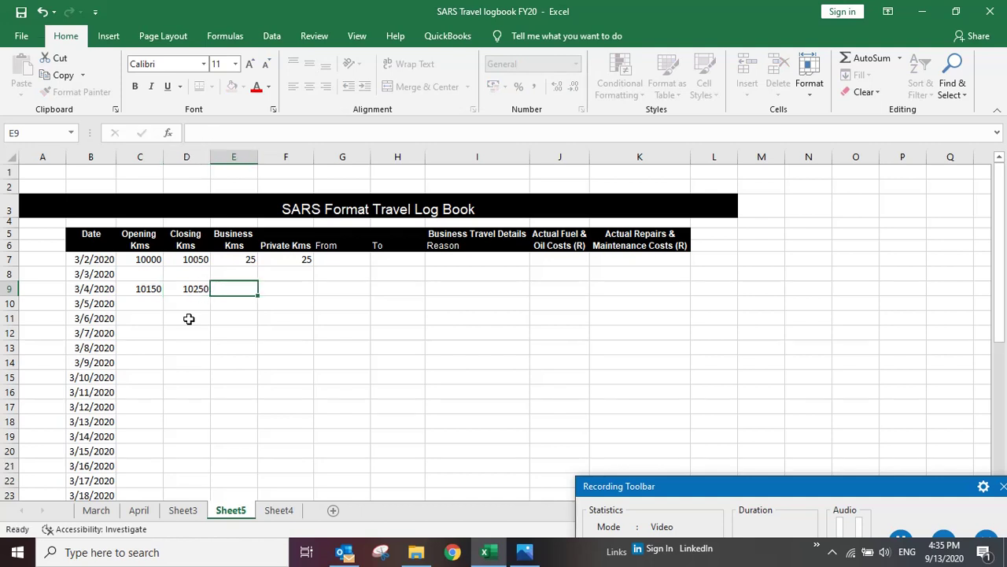
pyautogui.press('Tab')
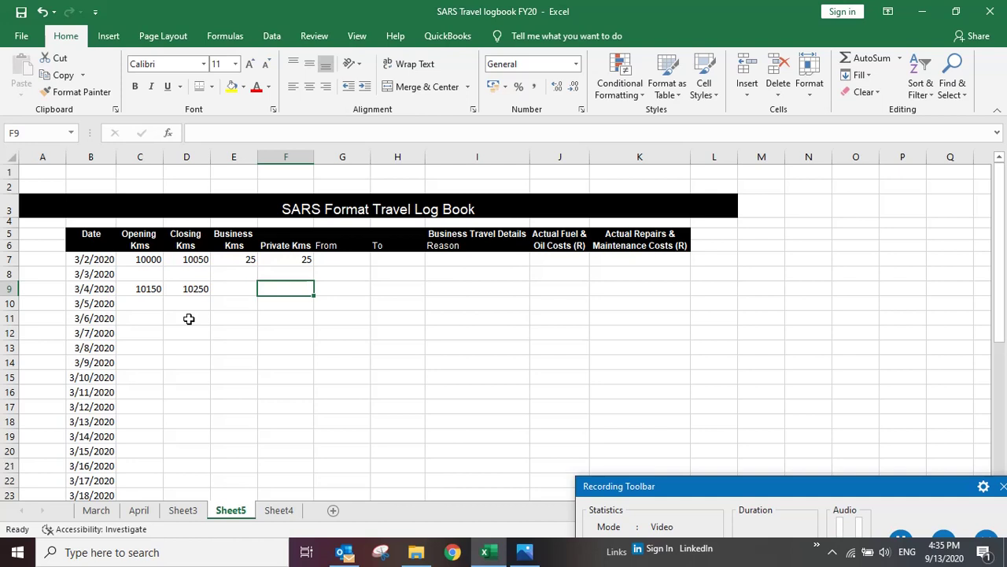
pyautogui.write('25')
pyautogui.press('Return')
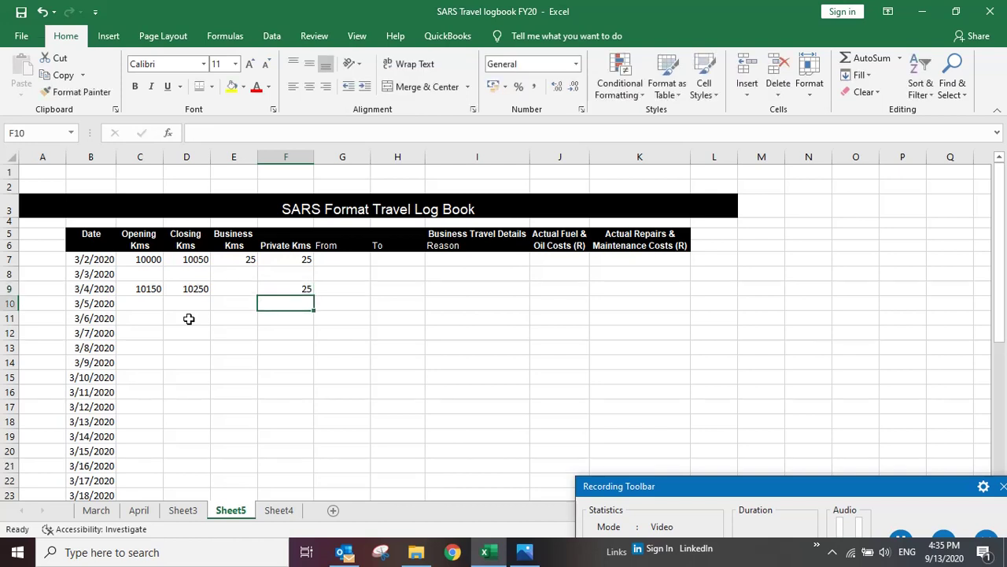
pyautogui.click(306, 289)
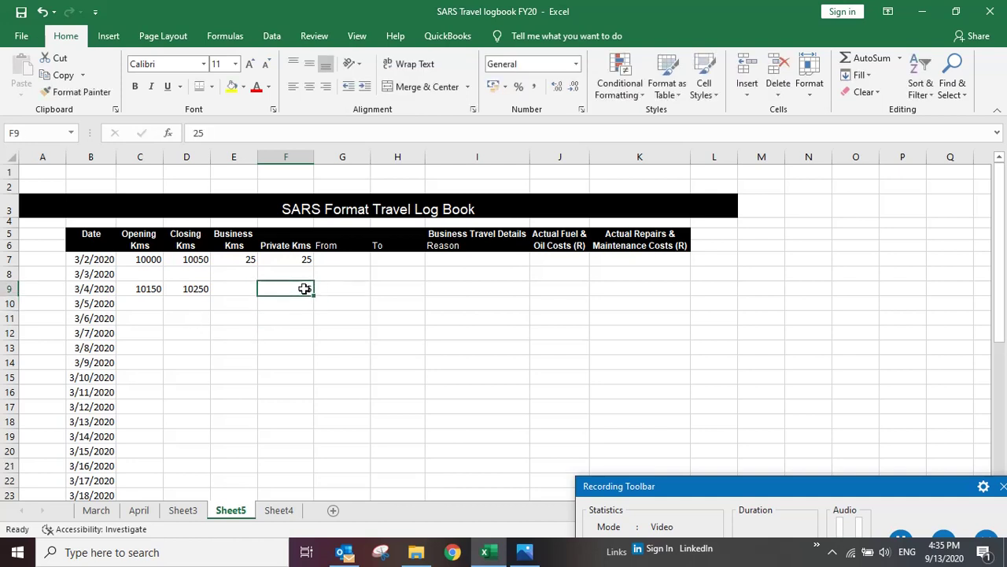
# - Copy the E7 Business Kms formula into E9 (75) and fill it down to E17
pyautogui.click(241, 258)
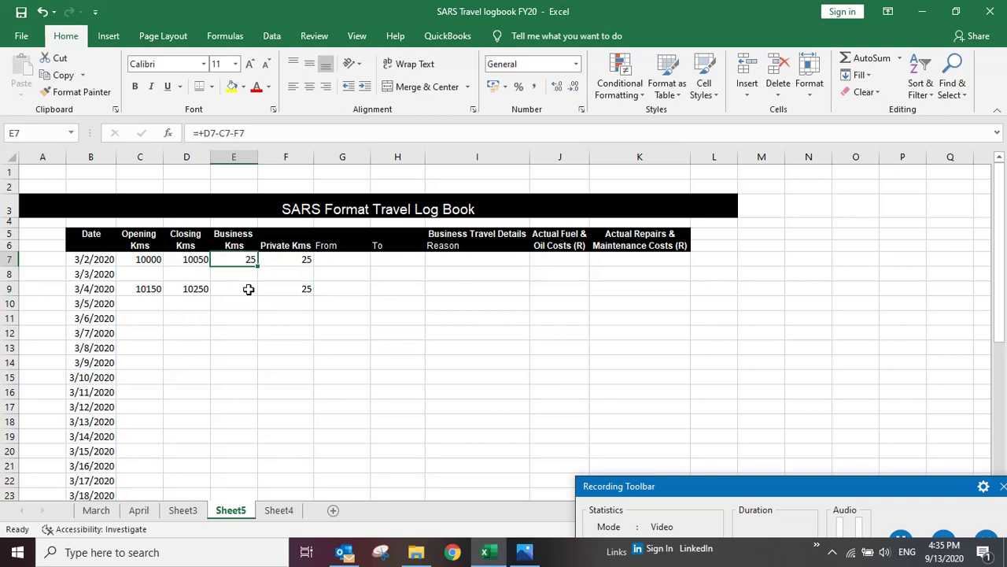
pyautogui.click(63, 75)
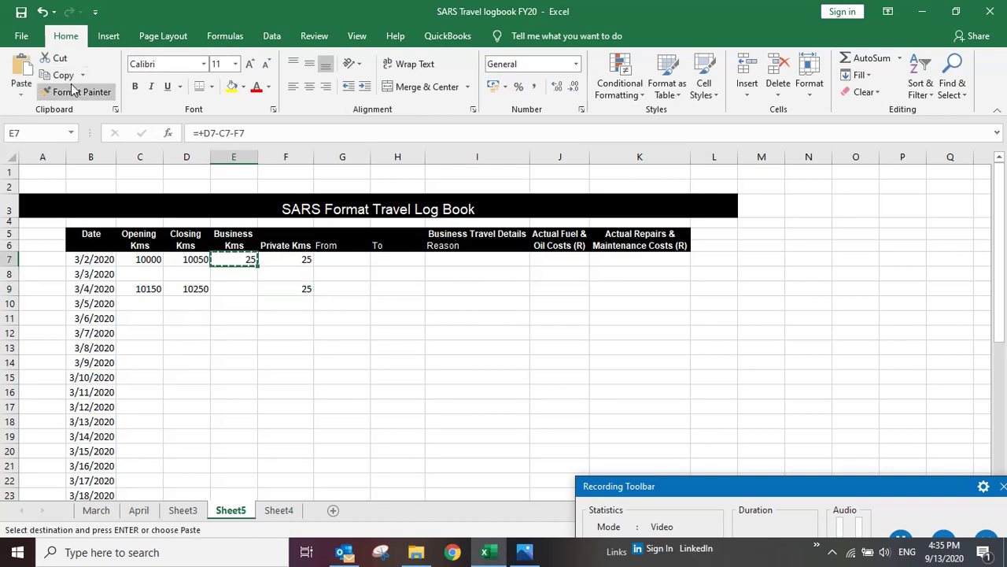
pyautogui.click(248, 287)
pyautogui.click(20, 70)
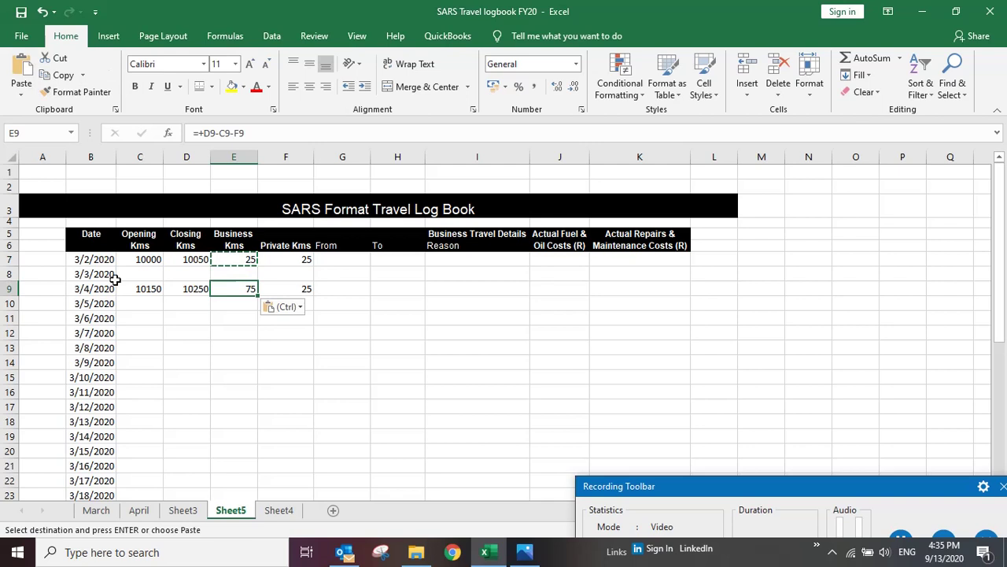
pyautogui.click(229, 346)
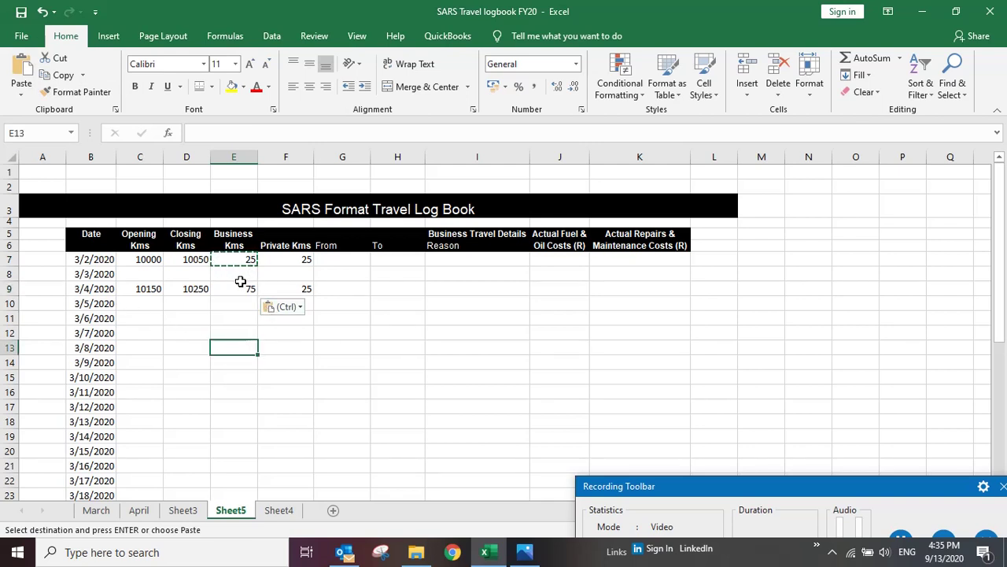
pyautogui.click(241, 286)
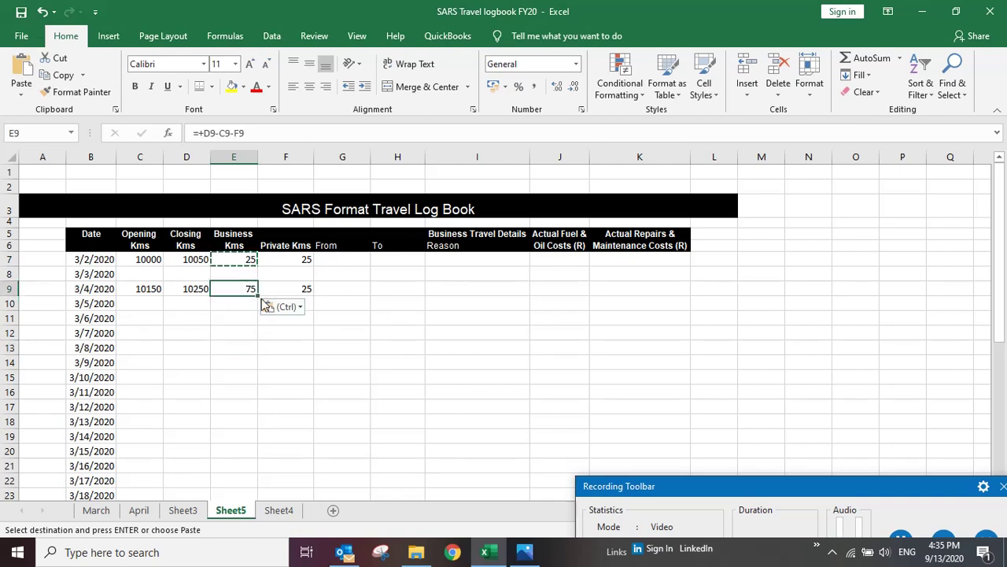
pyautogui.moveTo(258, 294); pyautogui.dragTo(240, 418)
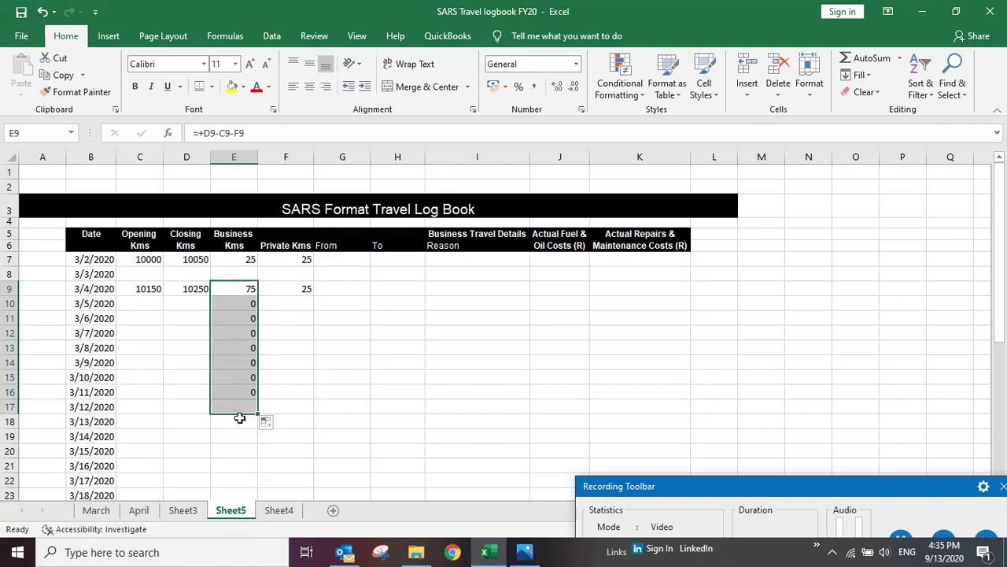
pyautogui.click(145, 315)
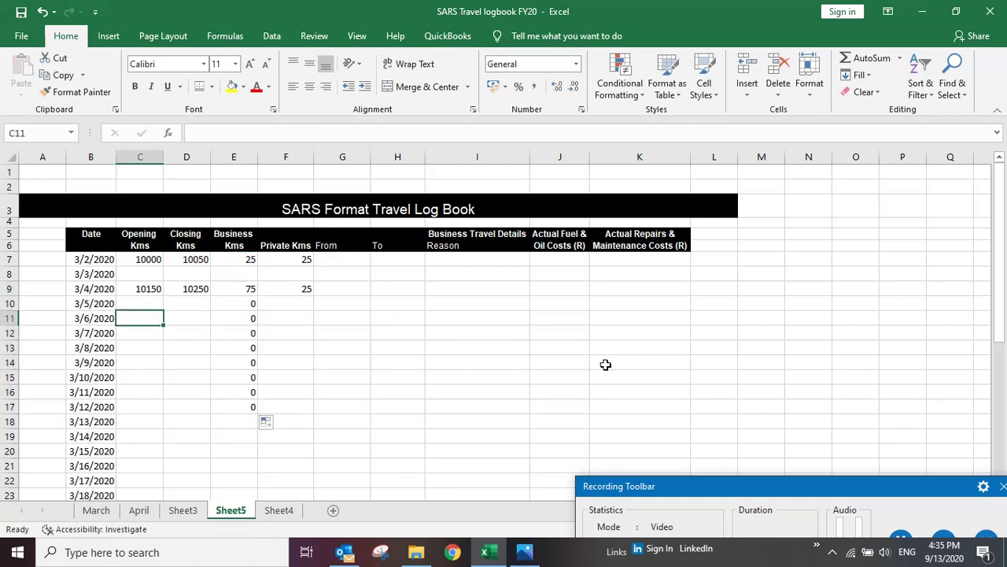
# - Set the 3/5/2020 Opening Kms to a formula linking the previous closing in D9 (10250)
pyautogui.press('Up')
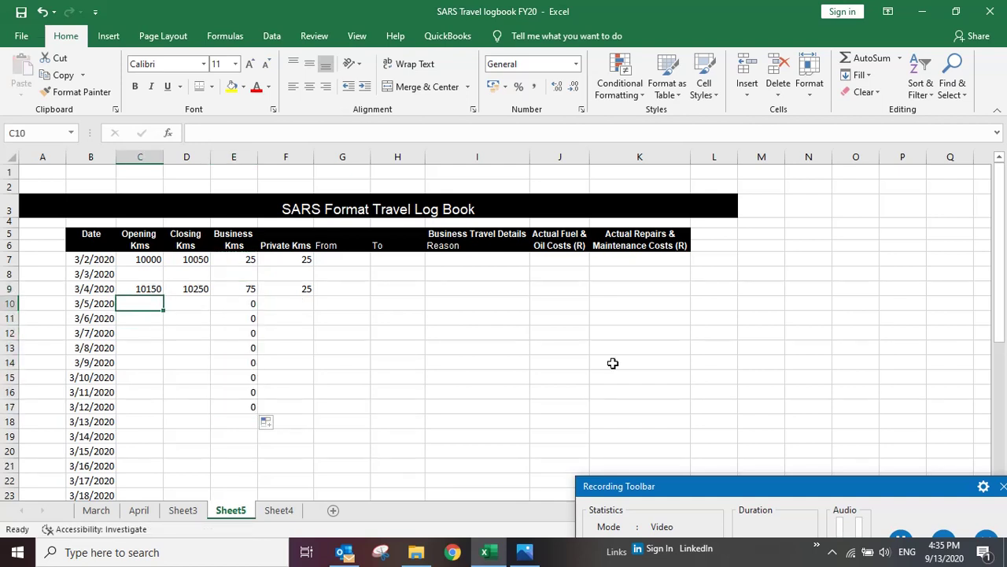
pyautogui.write('1025')
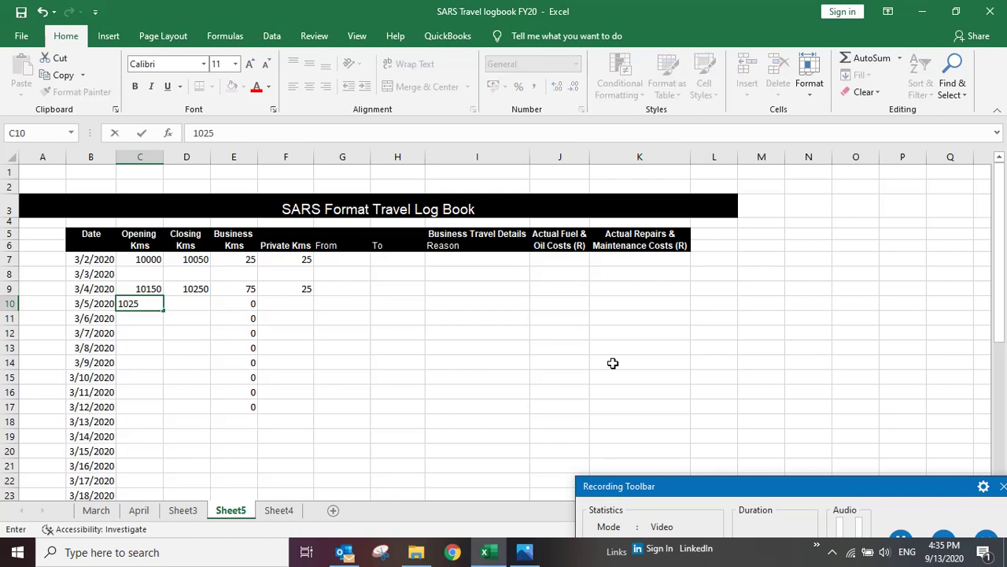
pyautogui.press('Escape')
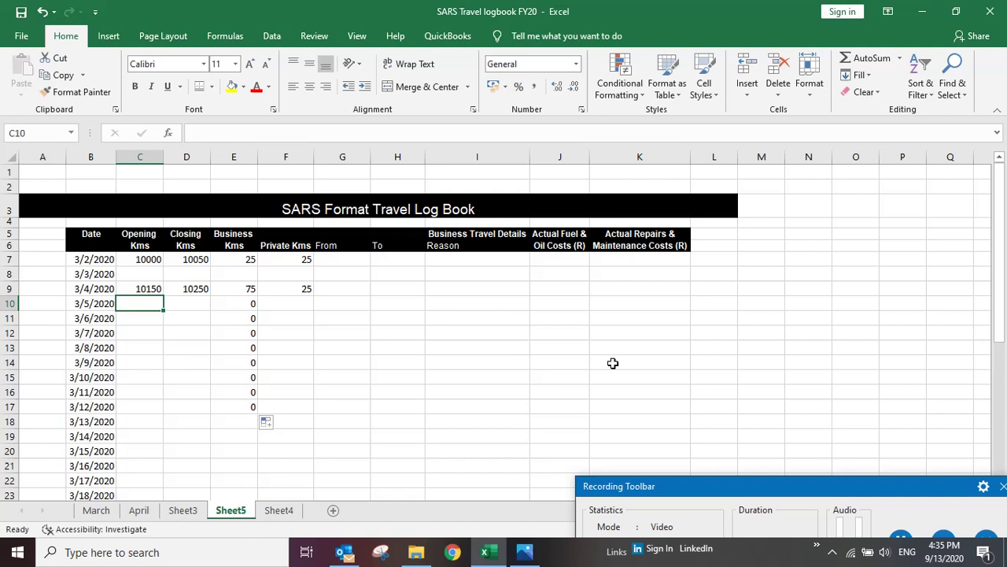
pyautogui.write('+')
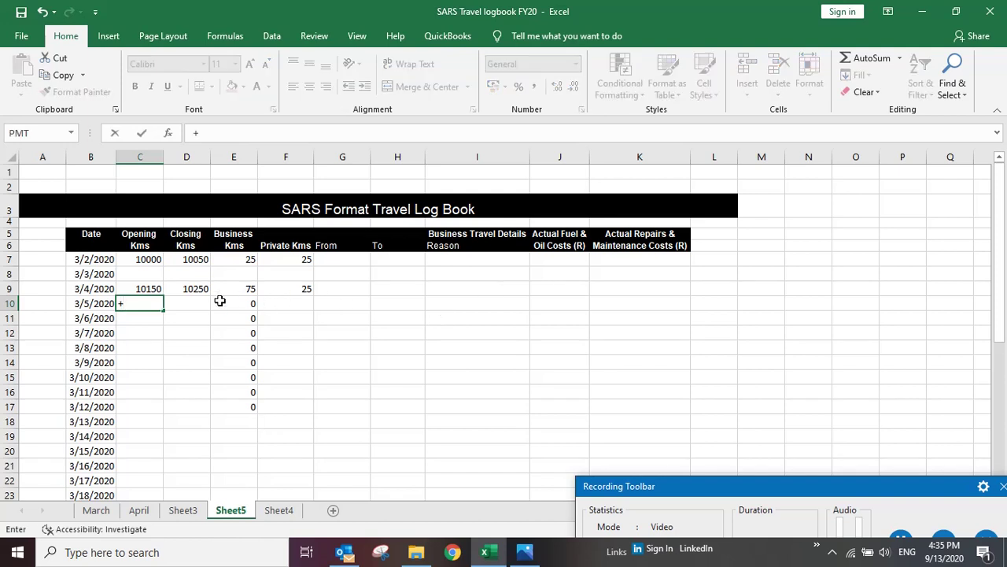
pyautogui.click(195, 289)
pyautogui.press('Return')
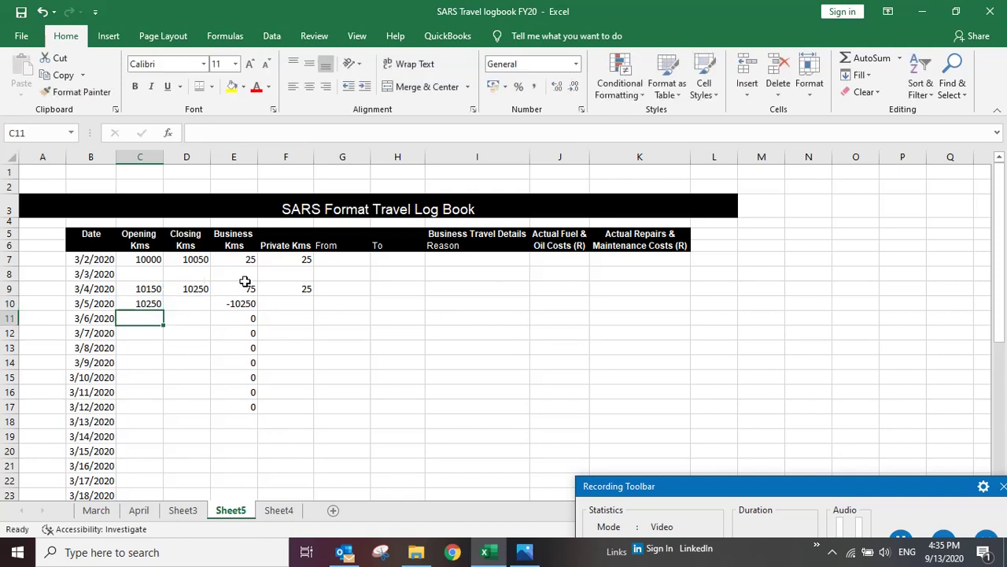
pyautogui.click(149, 303)
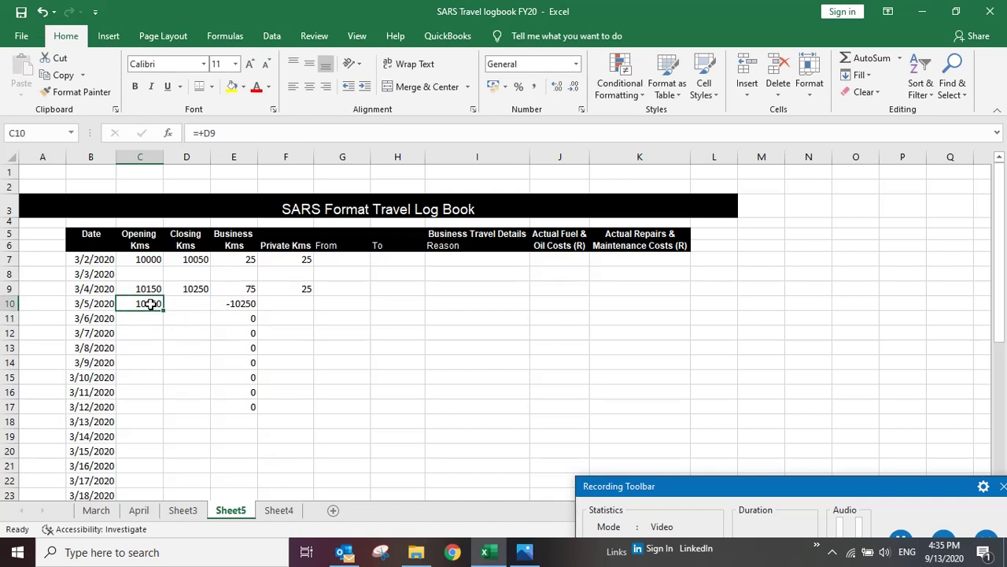
# - Enter 10400 as the 3/5/2020 Closing Kms, giving 150 business km
pyautogui.click(199, 302)
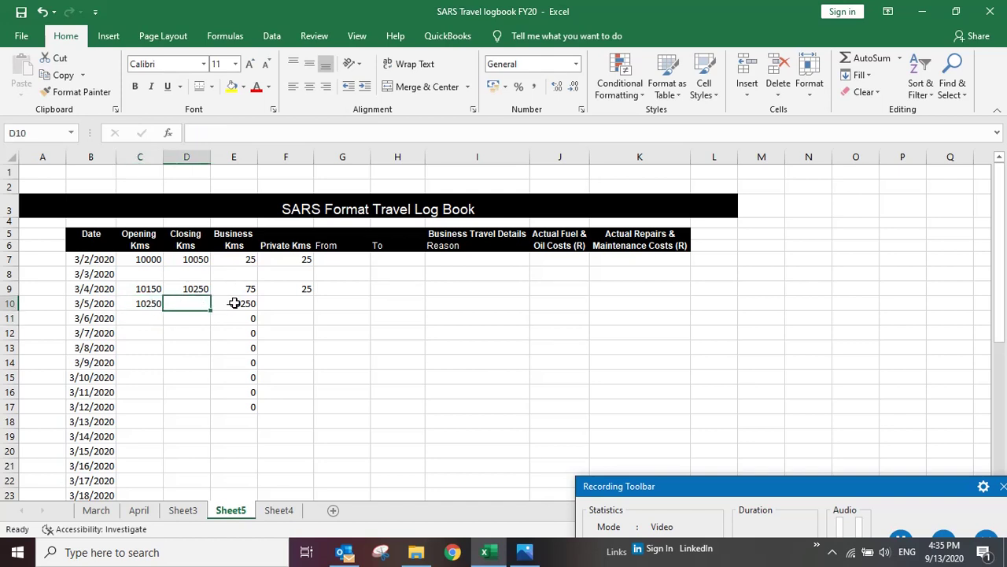
pyautogui.write('10')
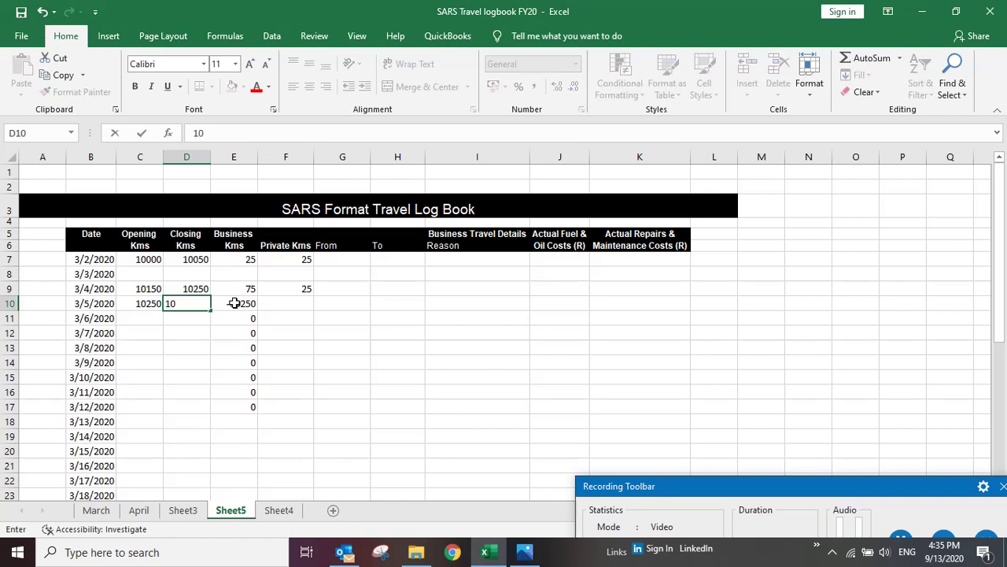
pyautogui.write('400')
pyautogui.press('Return')
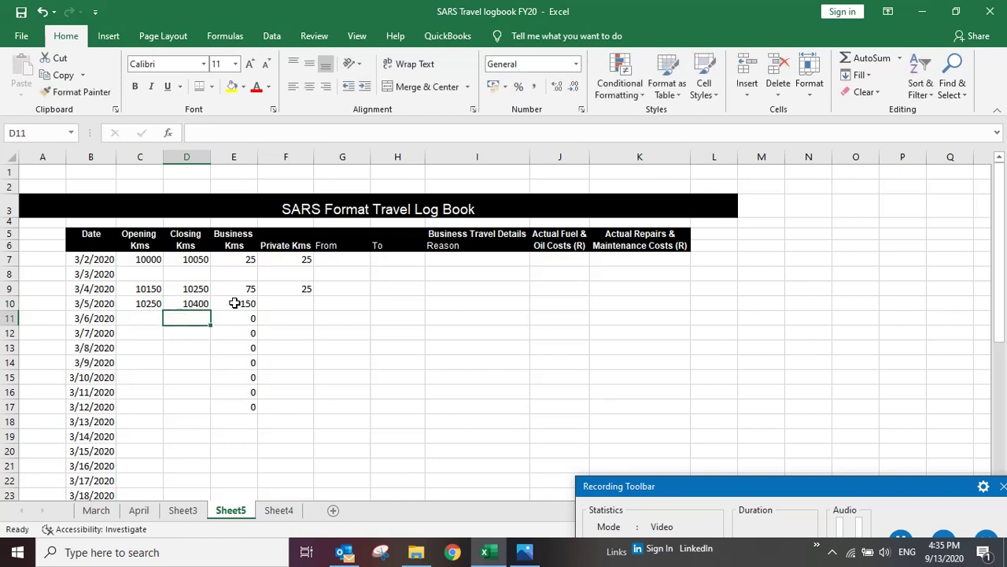
# - Fill the private km value 25 into F10, clearing the extra copies in F11:F15
pyautogui.click(302, 289)
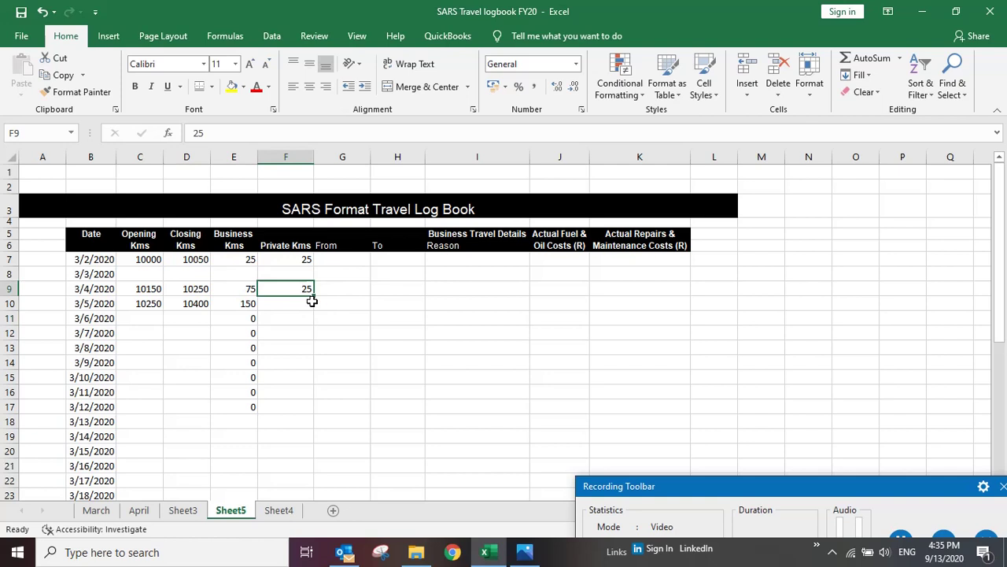
pyautogui.moveTo(315, 297); pyautogui.dragTo(299, 384)
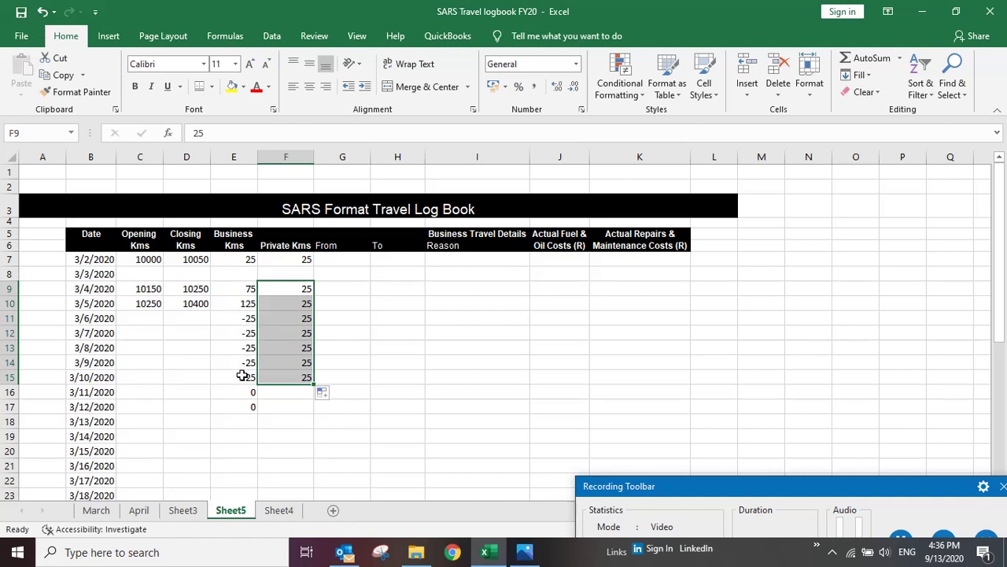
pyautogui.moveTo(291, 318); pyautogui.dragTo(307, 375)
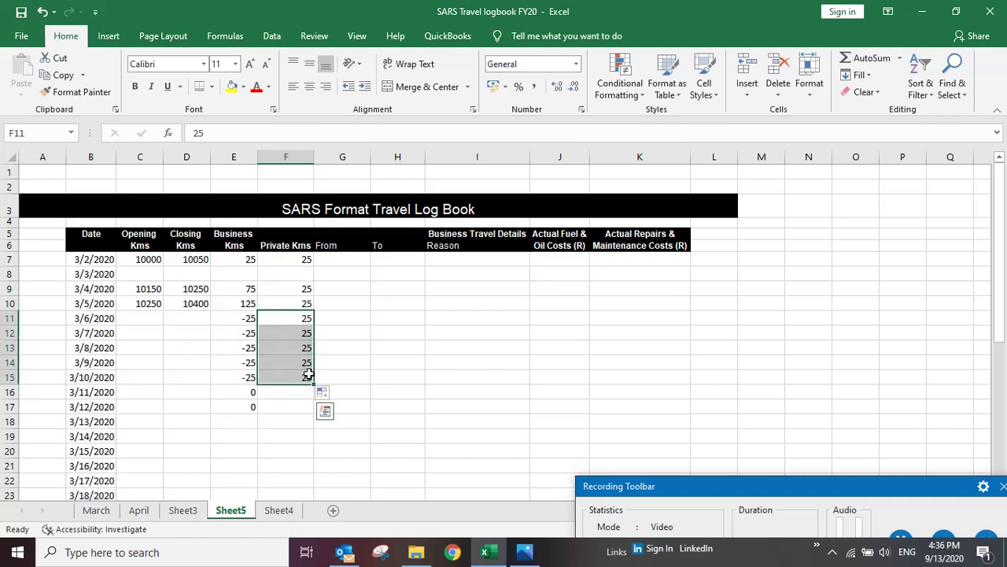
pyautogui.press('Delete')
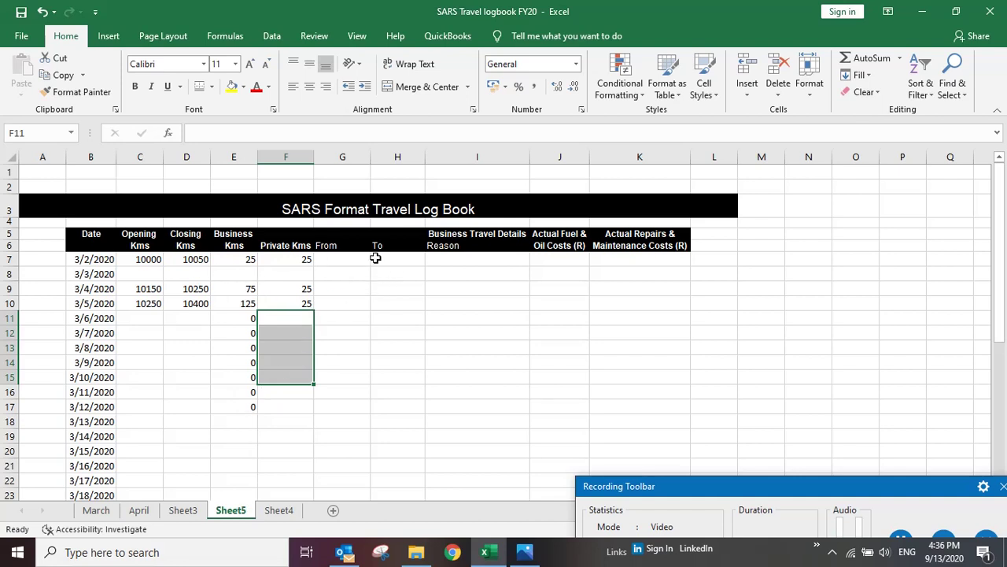
pyautogui.click(307, 259)
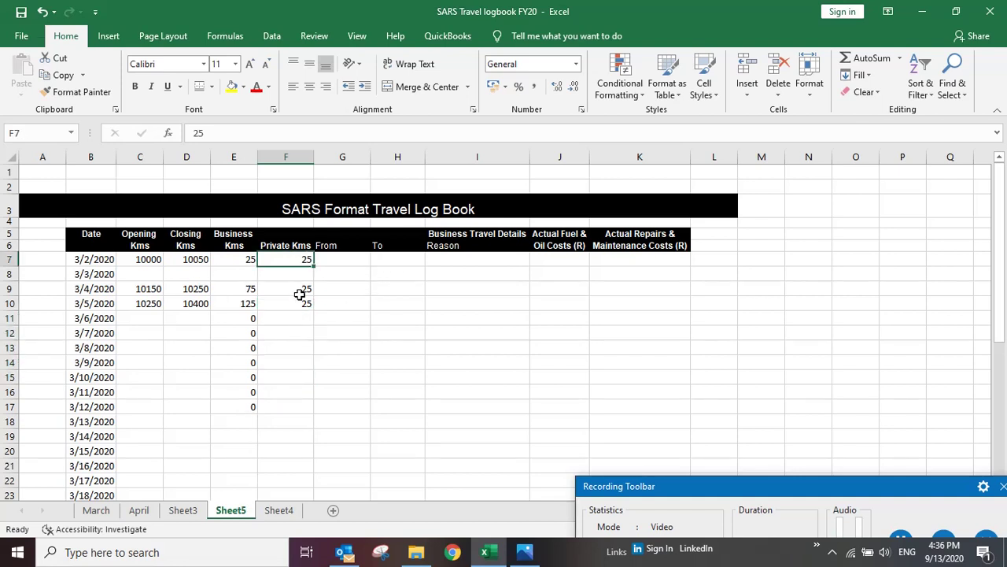
pyautogui.click(303, 305)
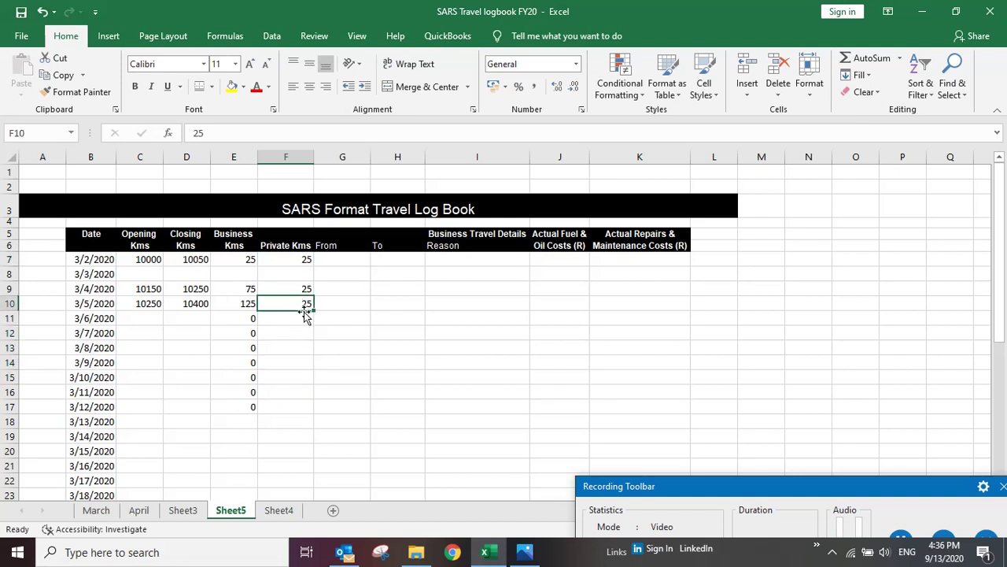
# - Log the 3/2/2020 trip from Office to Midrand with reason Customer visit
pyautogui.click(354, 256)
pyautogui.write('Office')
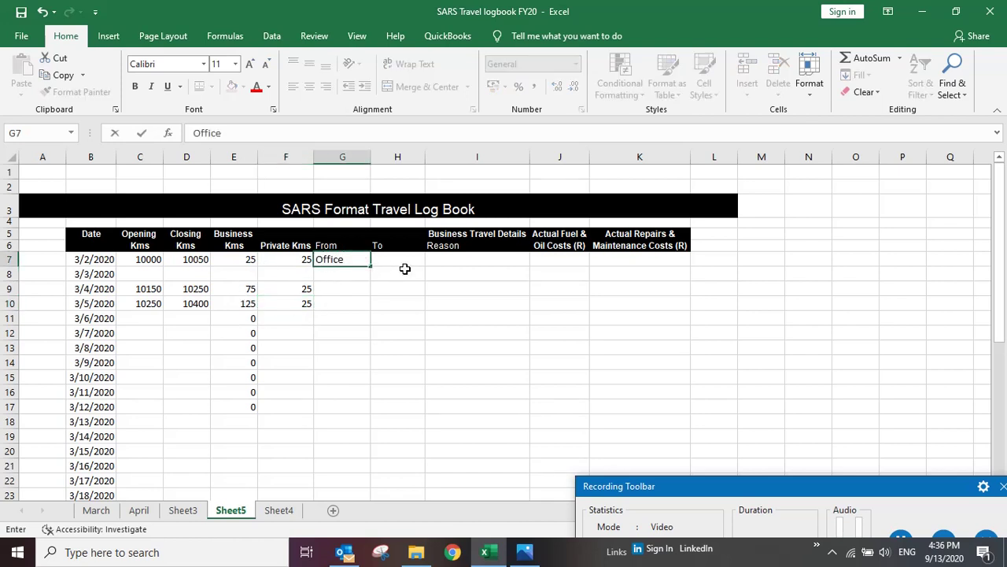
pyautogui.click(405, 268)
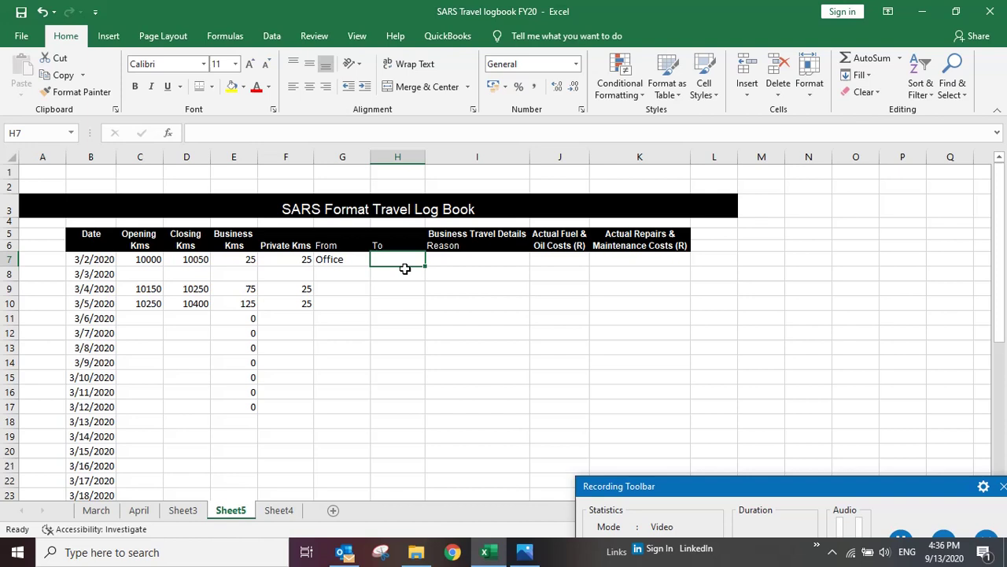
pyautogui.write('Mid')
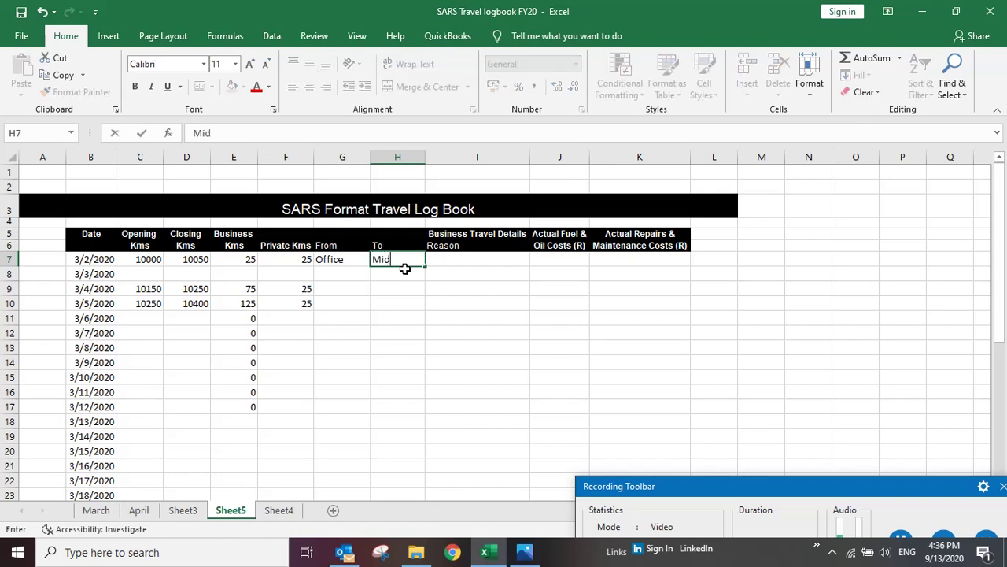
pyautogui.write('rand')
pyautogui.press('Tab')
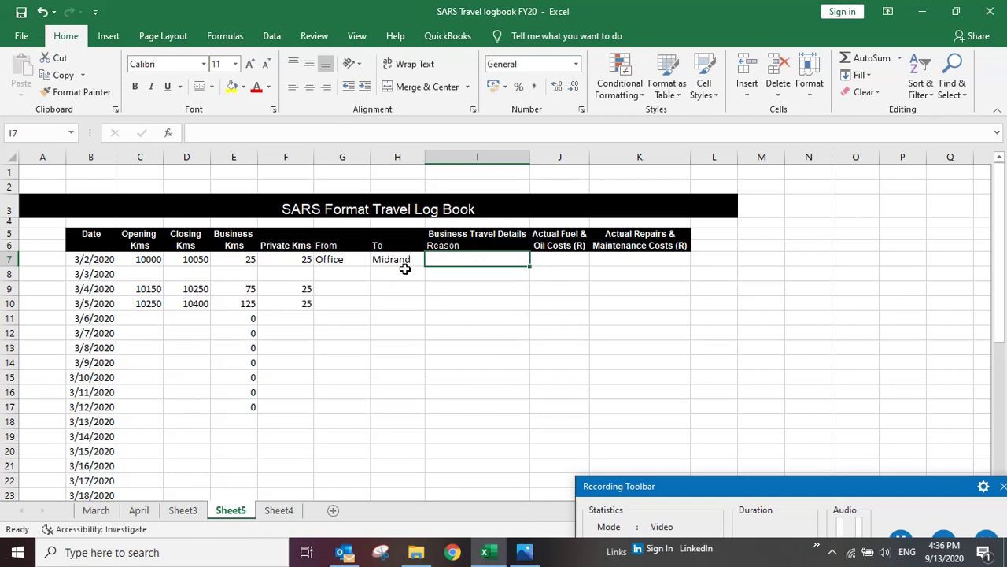
pyautogui.write('Customer')
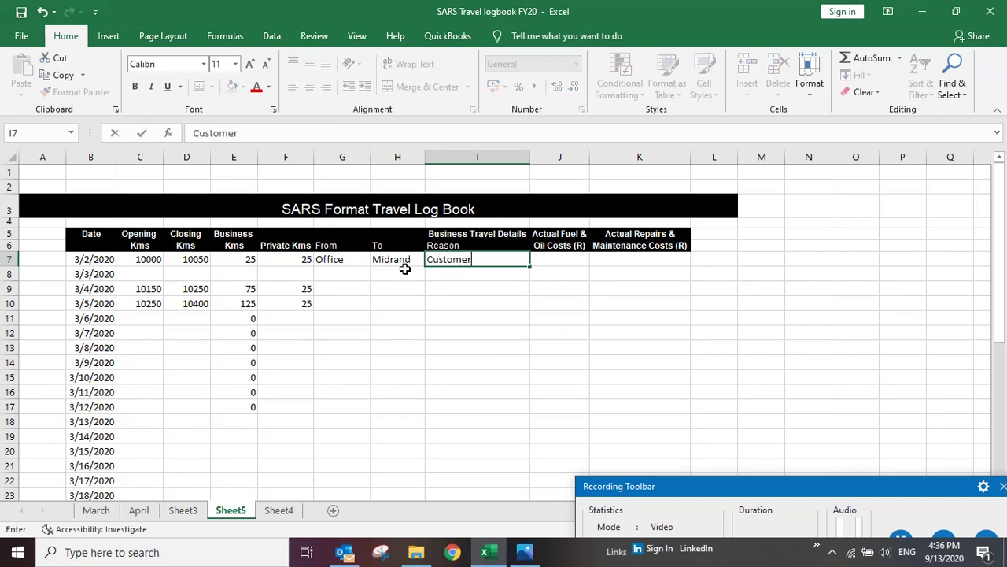
pyautogui.write(' visit')
pyautogui.press('Return')
# - Log the 3/4/2020 trip from Home to Boksburg with reason Customer visit
pyautogui.click(355, 290)
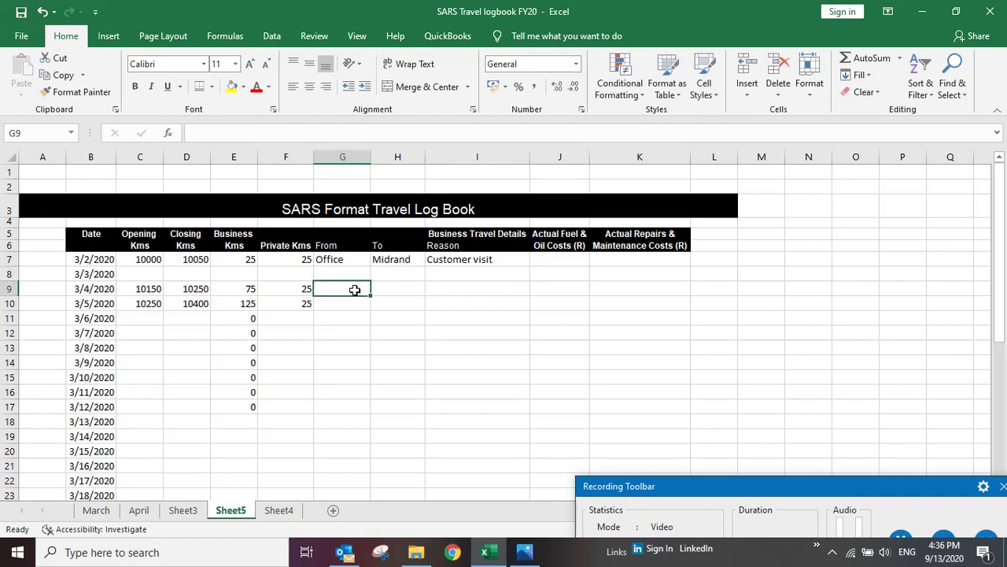
pyautogui.write('Home')
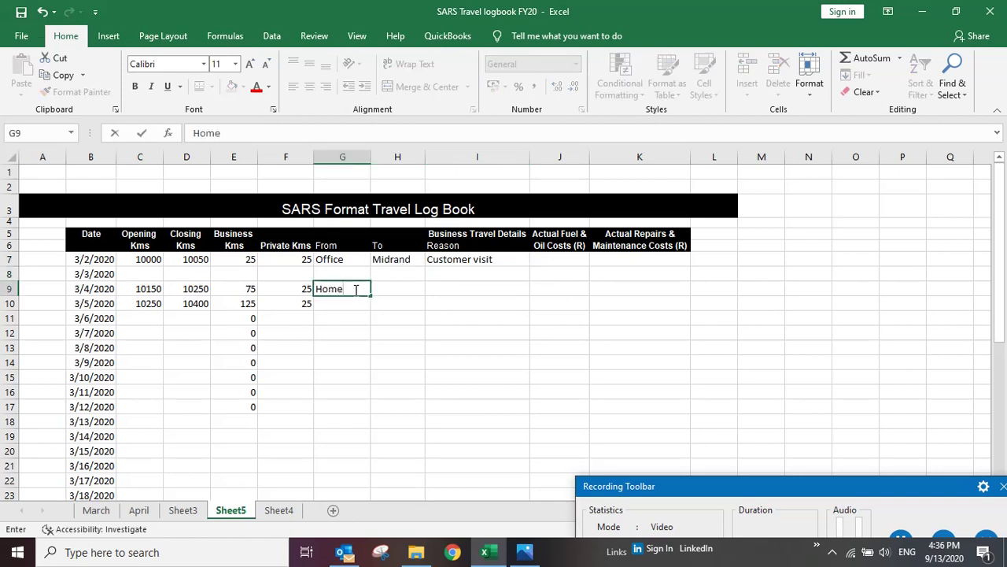
pyautogui.press('Tab')
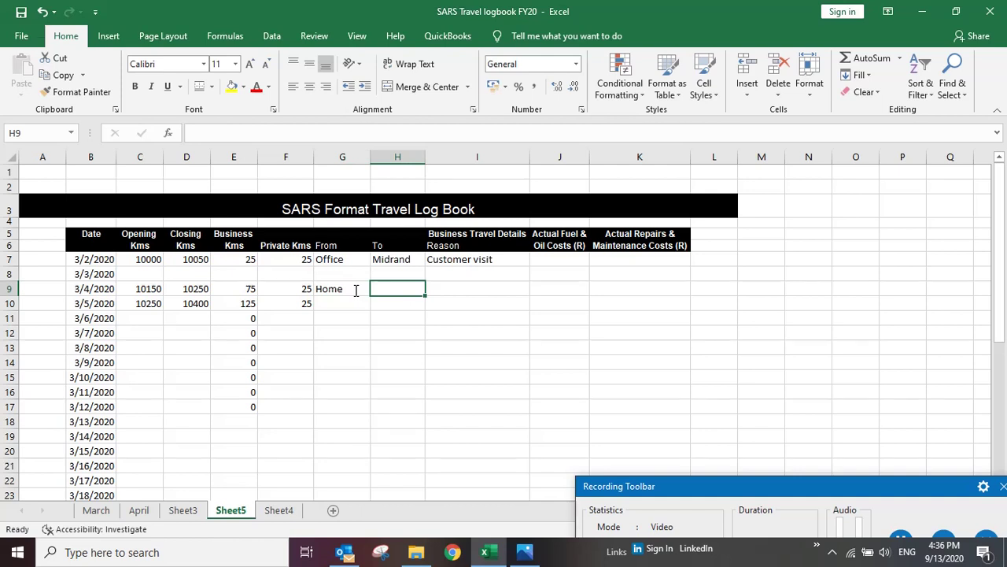
pyautogui.write('B')
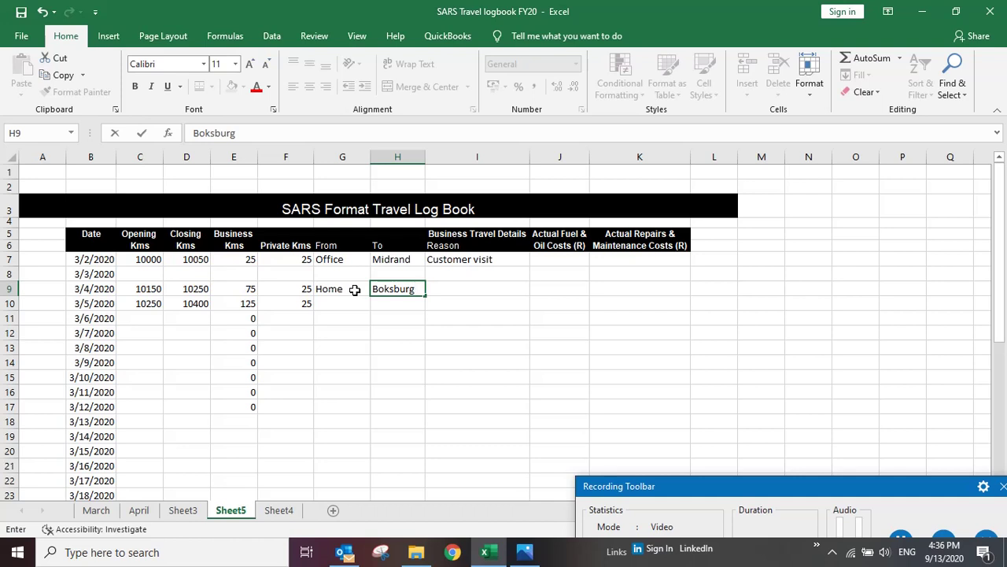
pyautogui.write('oksburg')
pyautogui.press('Tab')
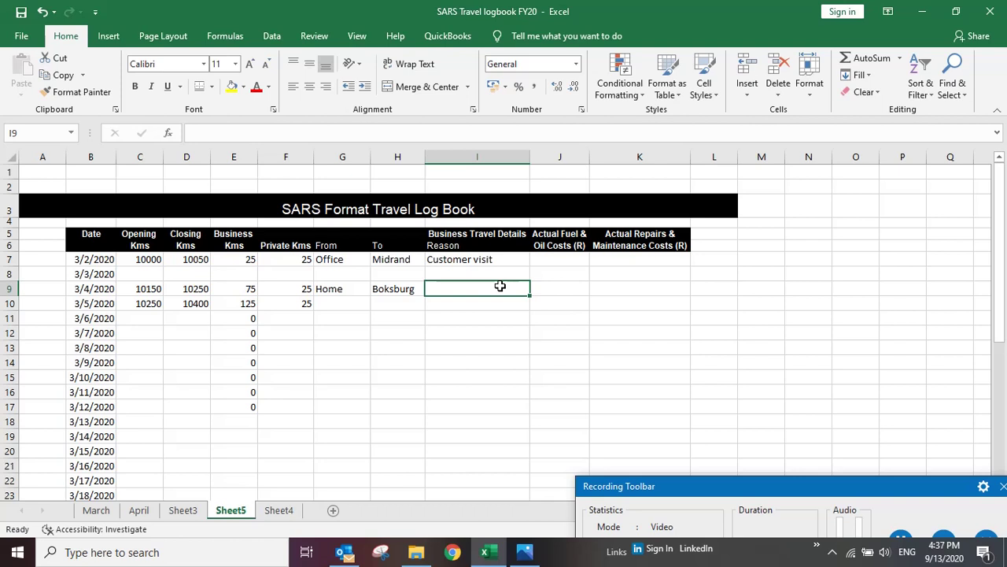
pyautogui.write('Cu')
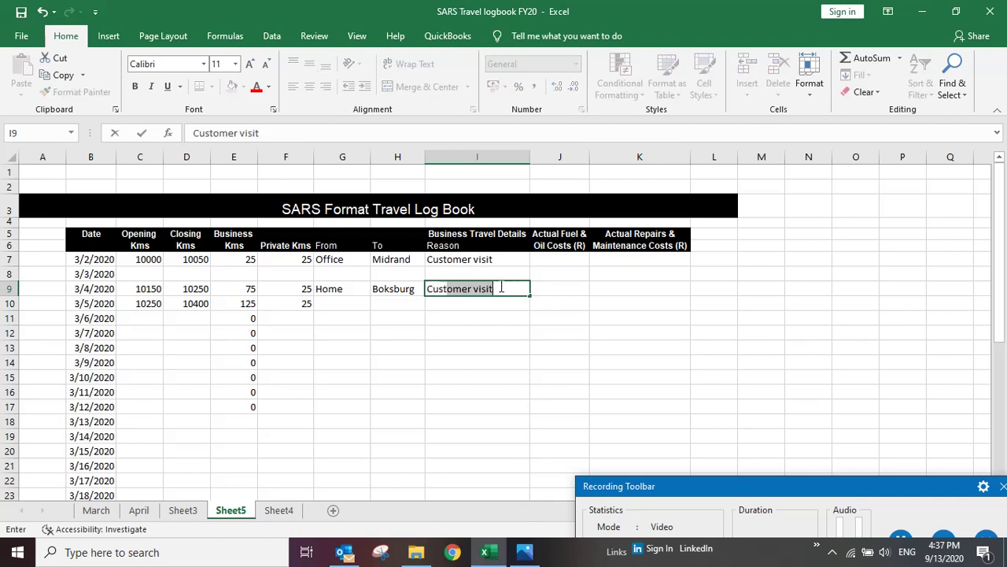
pyautogui.write('stomer')
pyautogui.press('Return')
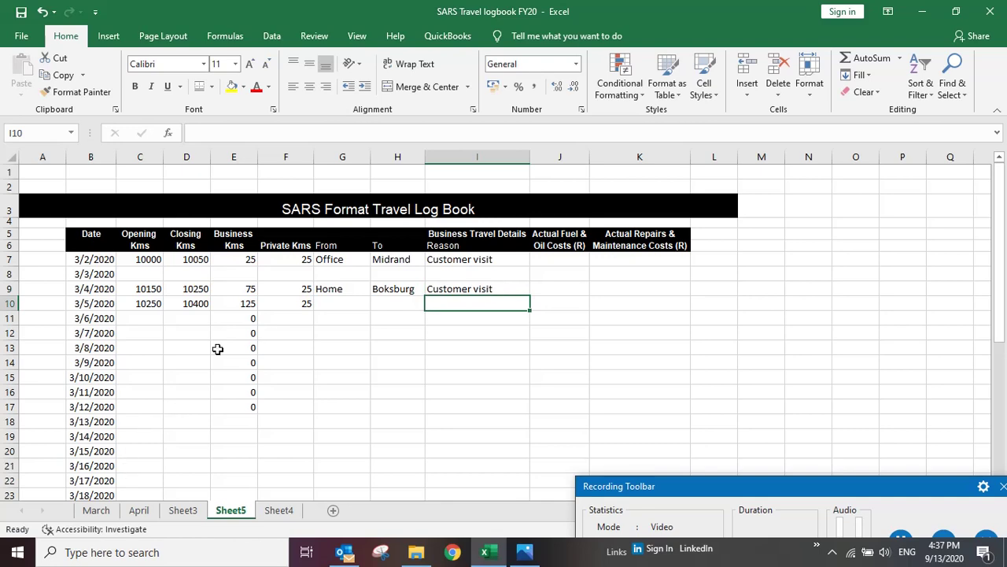
# - AutoSum the Business Kms column E7:E37, giving a total of 225 in E37
pyautogui.scroll(-7, 188, 420)
pyautogui.scroll(4, 191, 420)
pyautogui.scroll(3, 193, 420)
pyautogui.moveTo(243, 257); pyautogui.dragTo(233, 485)
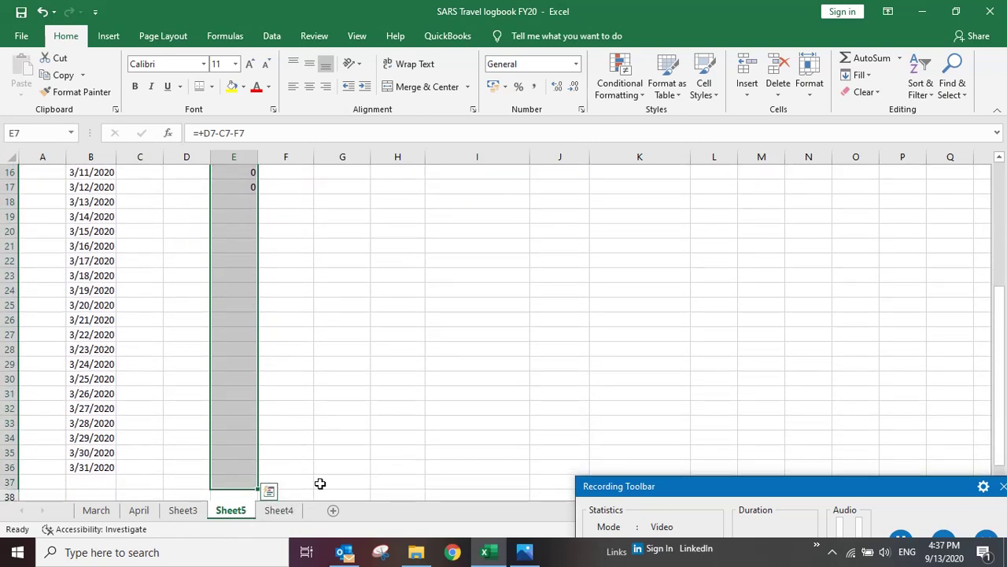
pyautogui.click(870, 60)
pyautogui.scroll(-8, 382, 351)
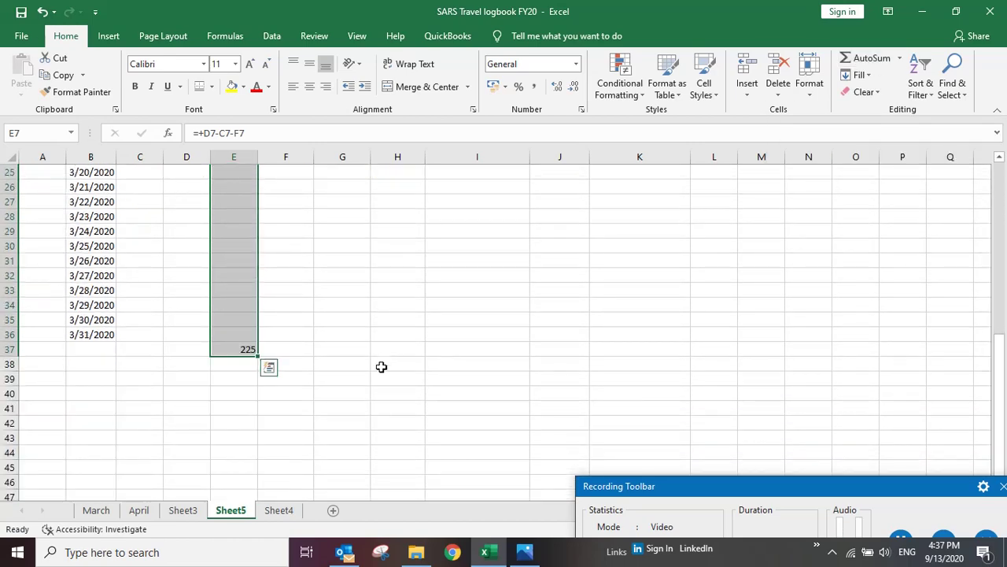
pyautogui.click(247, 347)
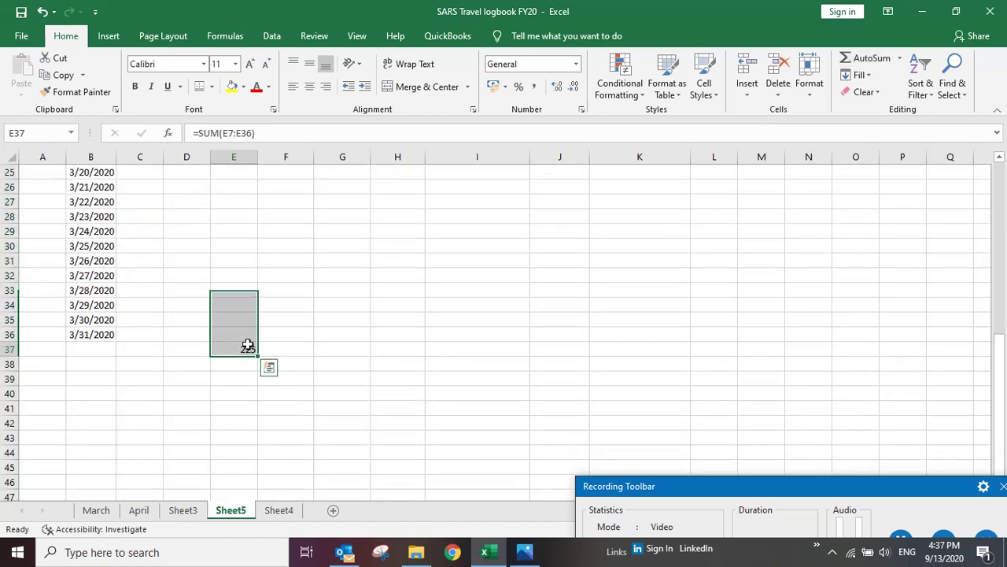
# - Label row 37 as 'Total' in cell B37
pyautogui.click(93, 353)
pyautogui.write('Total')
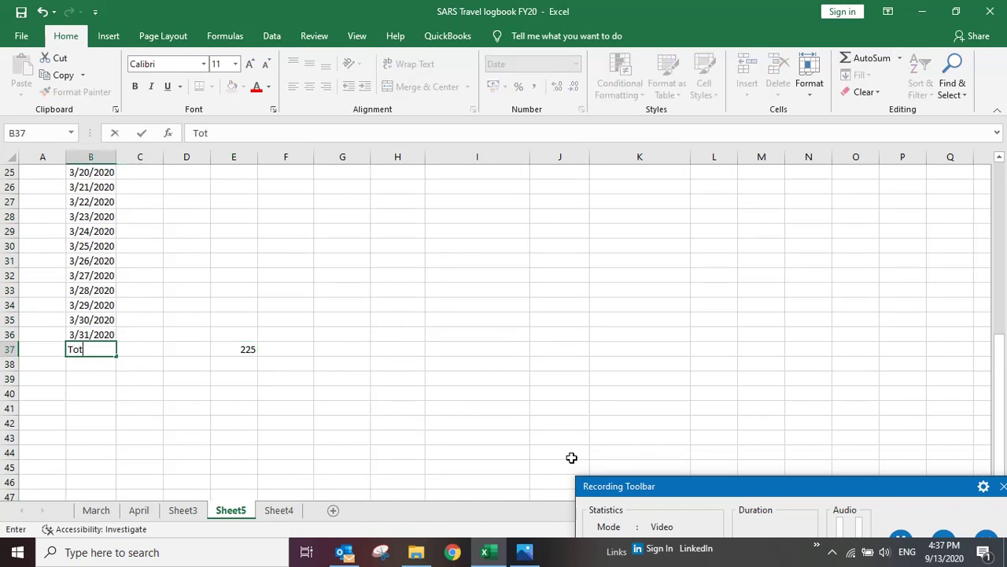
pyautogui.click(355, 348)
pyautogui.scroll(5, 357, 346)
# - Apply All Borders to the log table from B5 to K36
pyautogui.scroll(2, 358, 347)
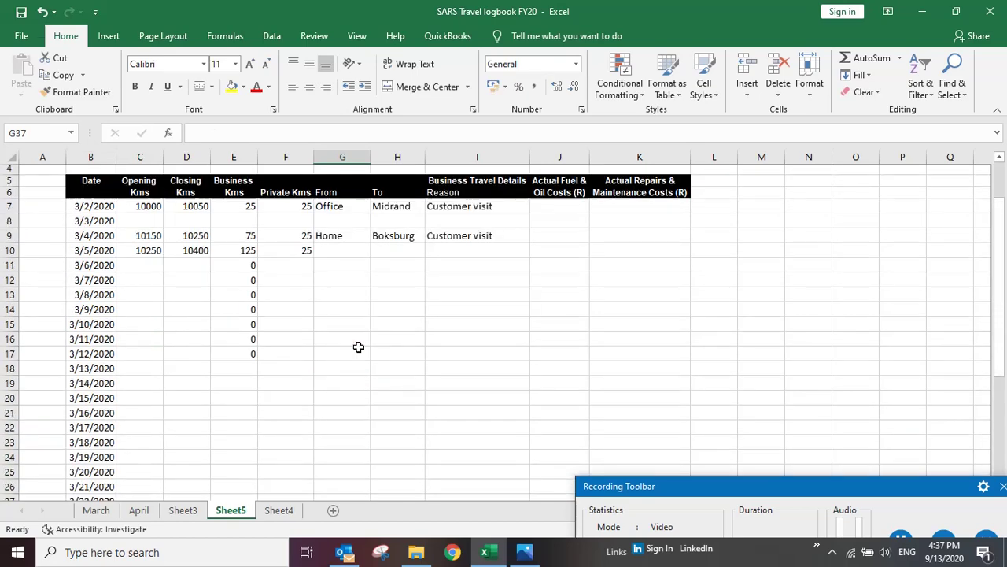
pyautogui.moveTo(82, 178); pyautogui.dragTo(656, 446)
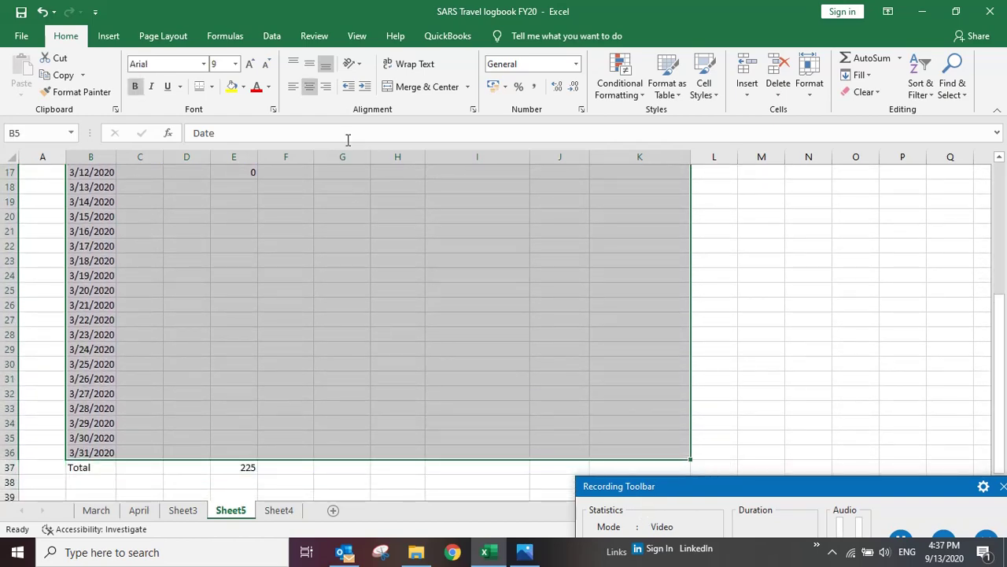
pyautogui.click(211, 87)
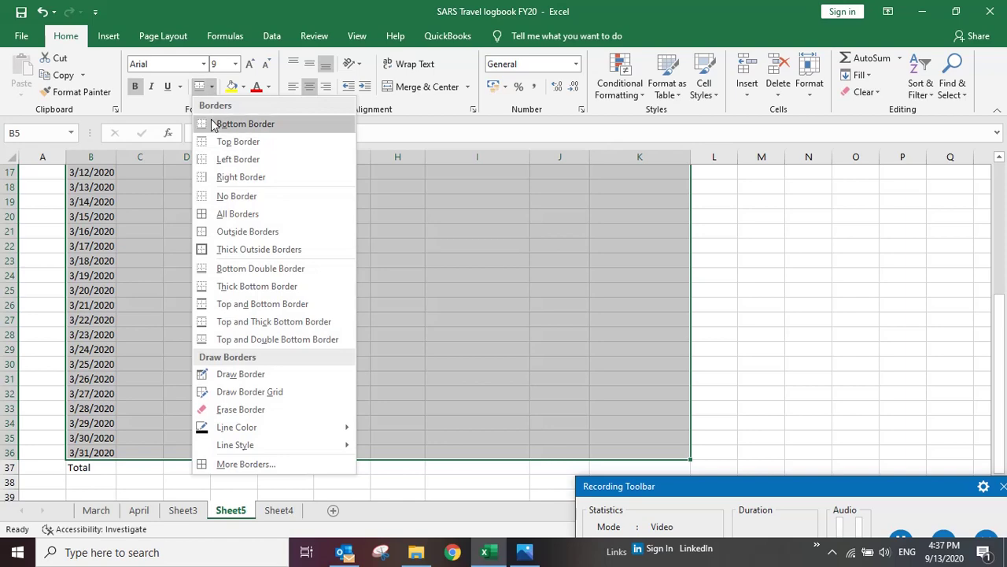
pyautogui.click(214, 213)
# - Give the Total row B37:E37 a top and double bottom border and make row 37 bold
pyautogui.scroll(5, 203, 226)
pyautogui.scroll(-4, 111, 335)
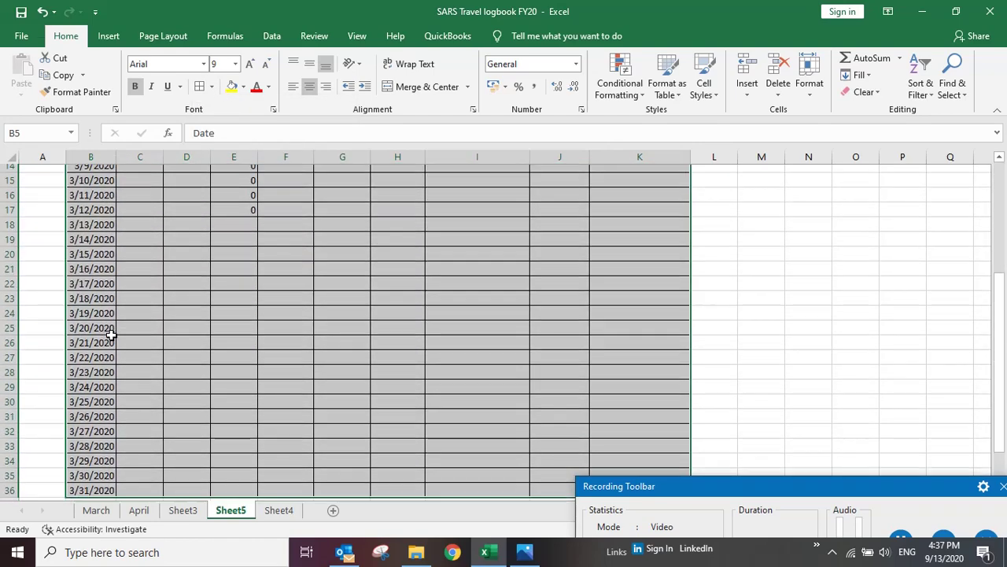
pyautogui.scroll(-3, 111, 335)
pyautogui.moveTo(83, 392); pyautogui.dragTo(225, 393)
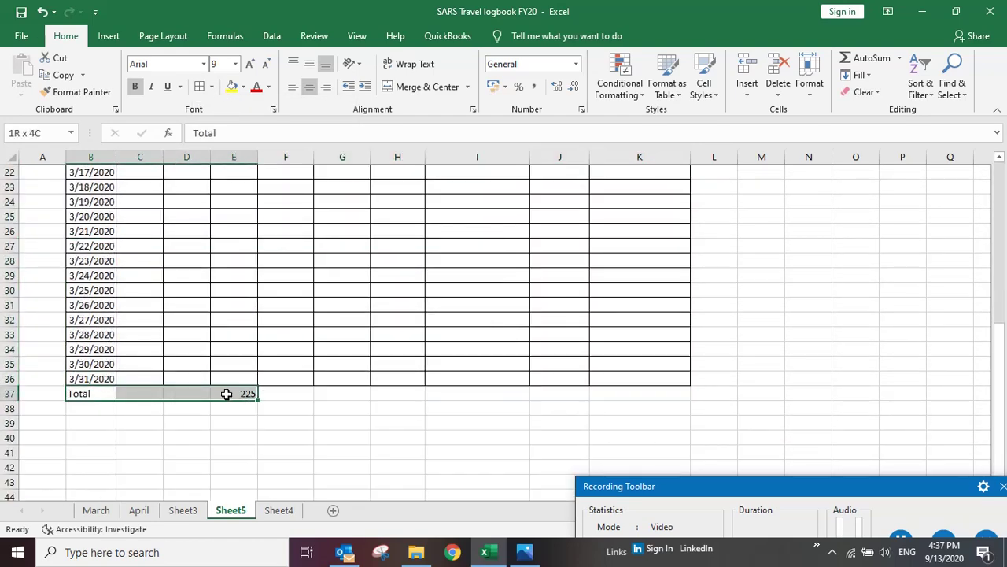
pyautogui.click(210, 88)
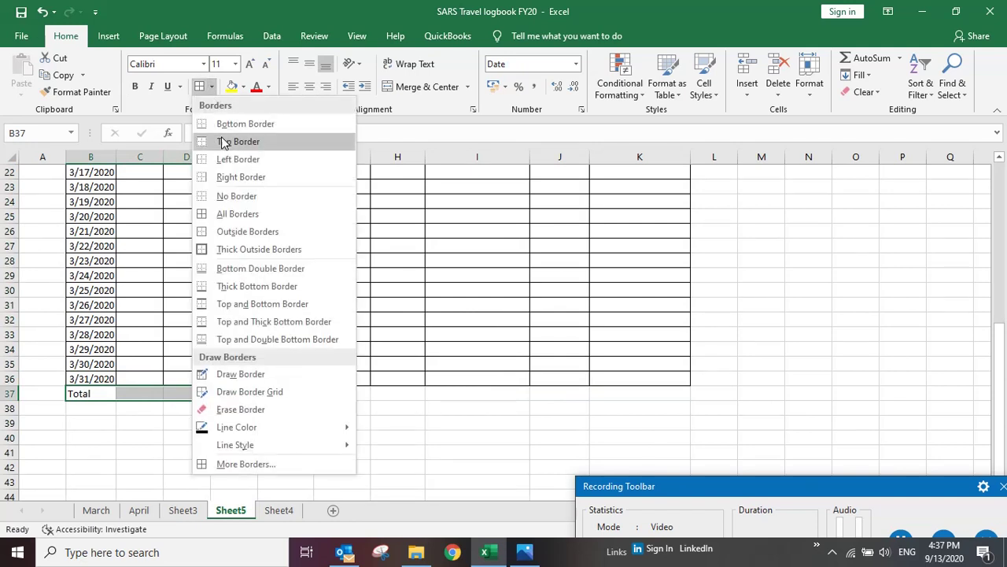
pyautogui.click(211, 339)
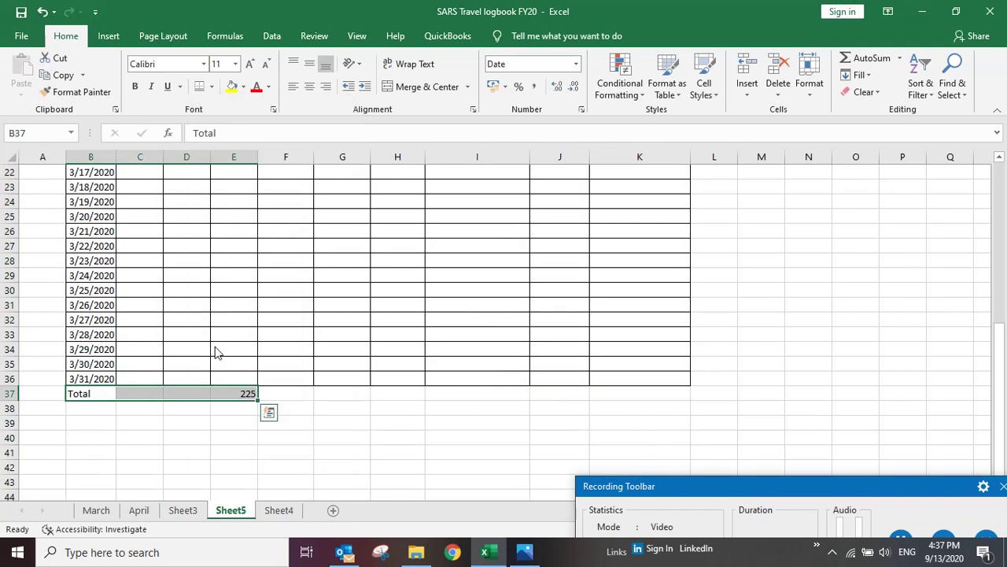
pyautogui.click(8, 394)
pyautogui.click(135, 86)
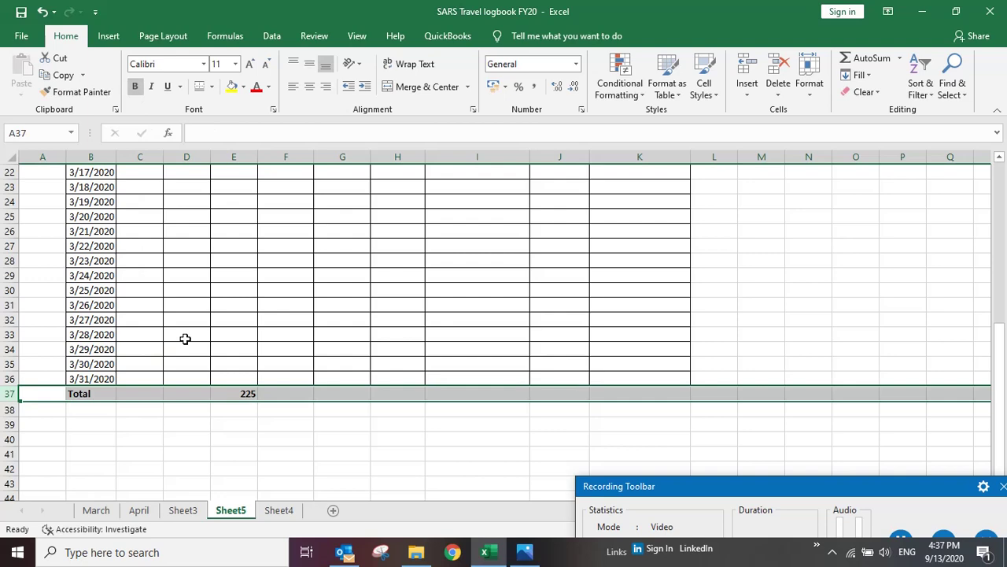
pyautogui.scroll(7, 224, 312)
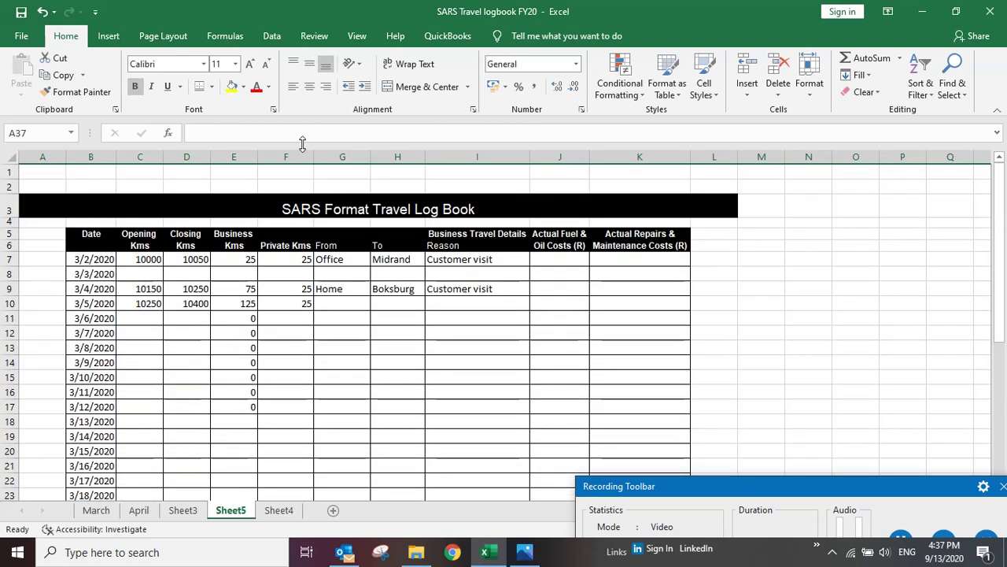
# - Hide column F (Private Kms) so Business Kms sits beside From
pyautogui.click(287, 157)
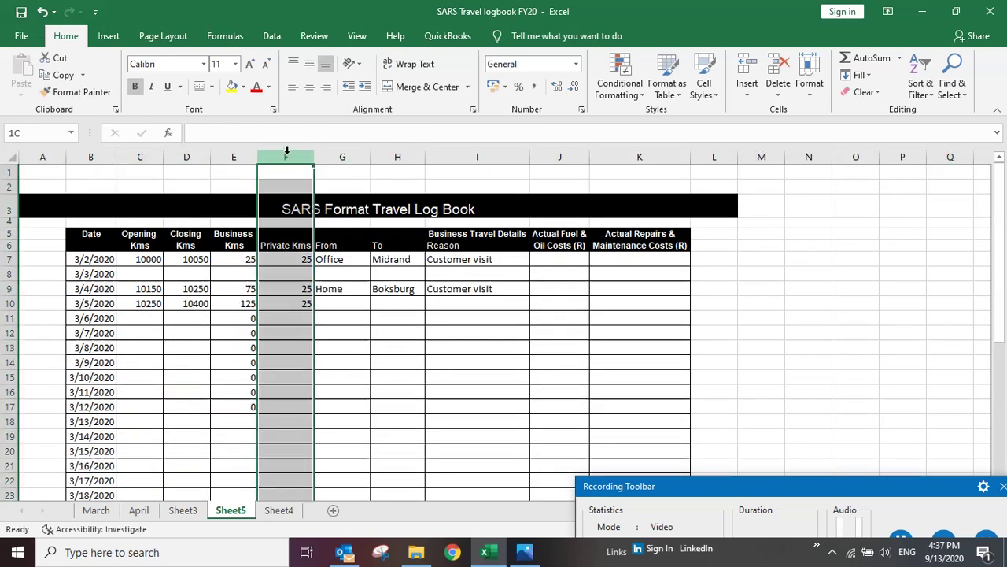
pyautogui.rightClick(286, 156)
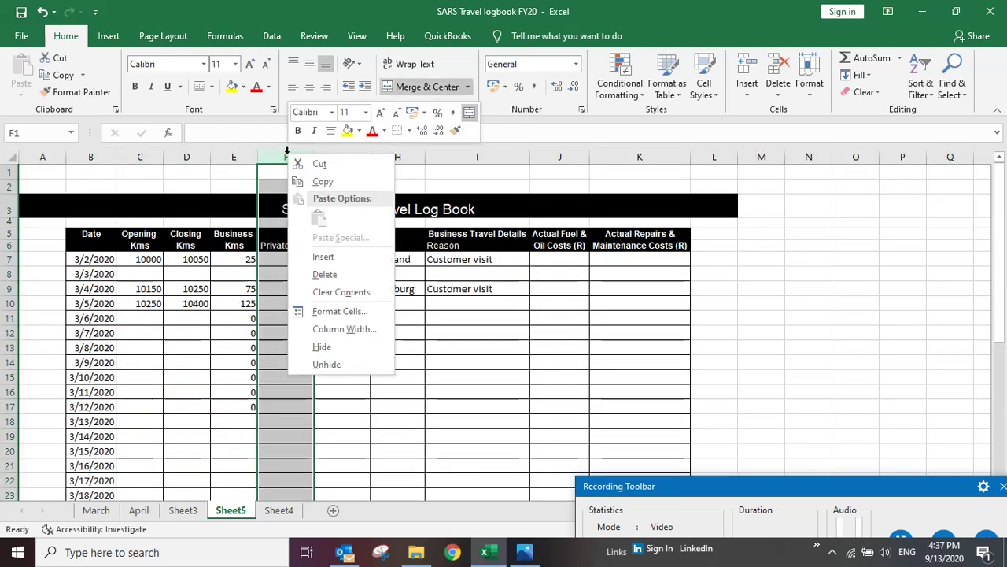
pyautogui.click(329, 348)
pyautogui.click(271, 346)
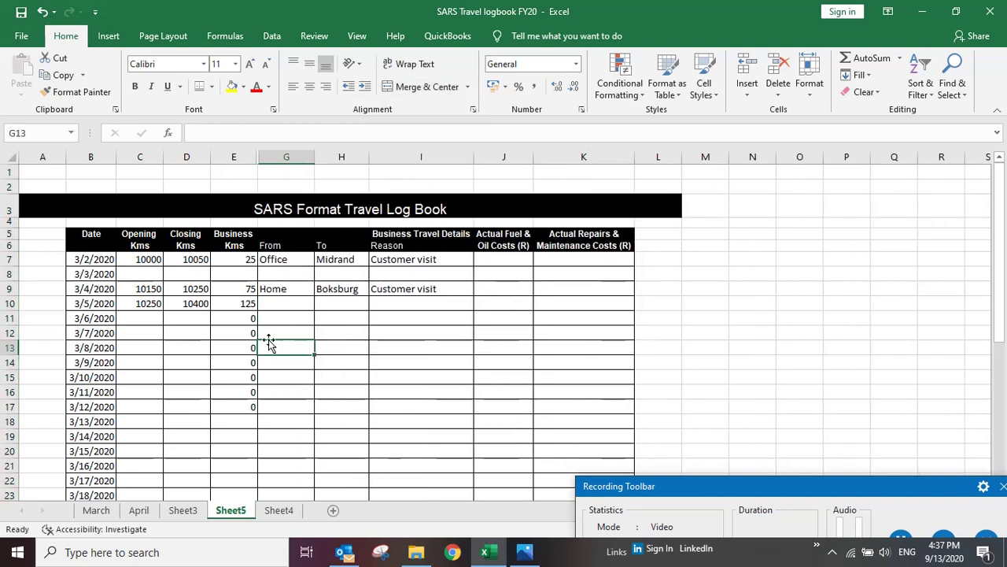
pyautogui.click(197, 274)
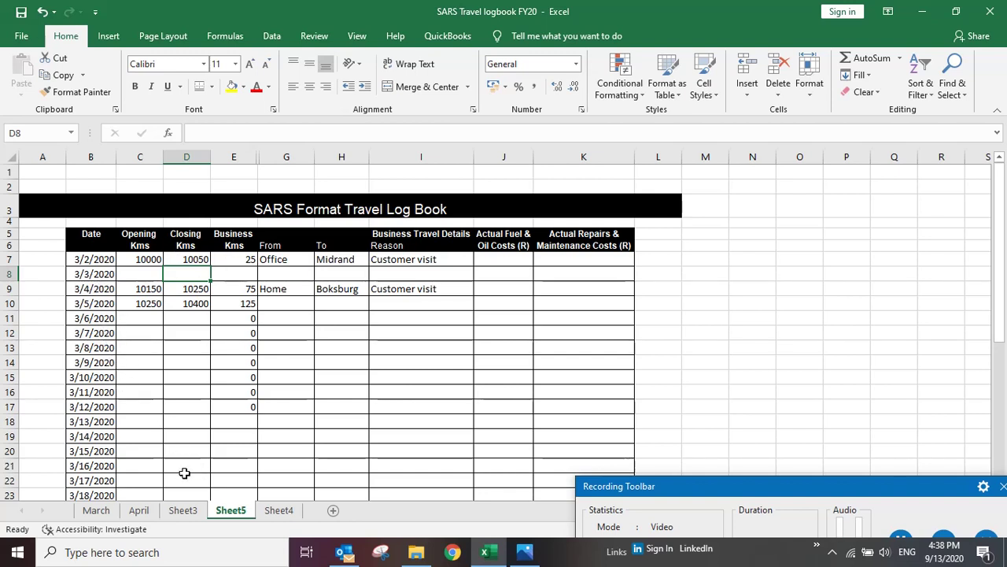
# - Make a copy of Sheet5 and place it between Sheet3 and Sheet5
pyautogui.rightClick(230, 511)
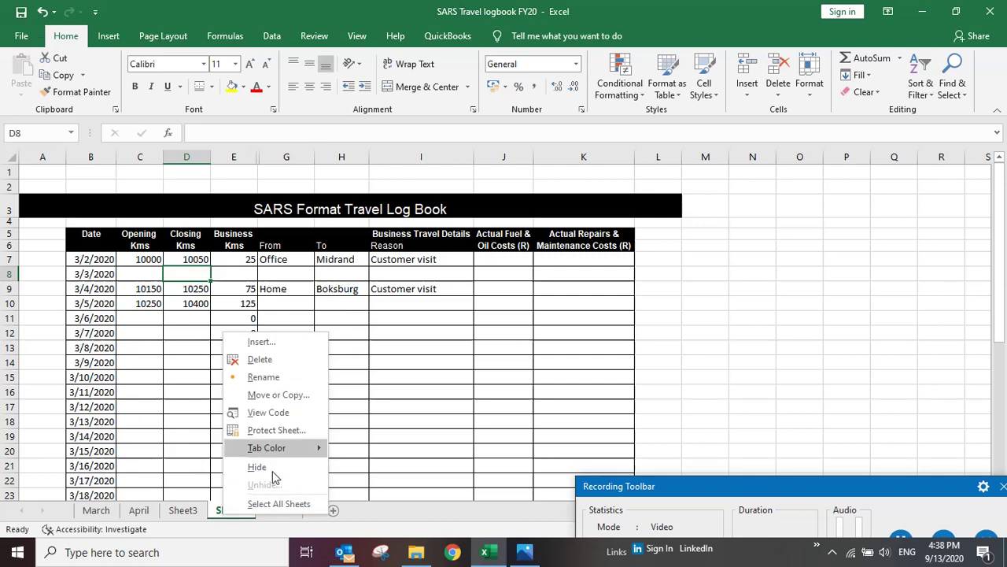
pyautogui.click(292, 397)
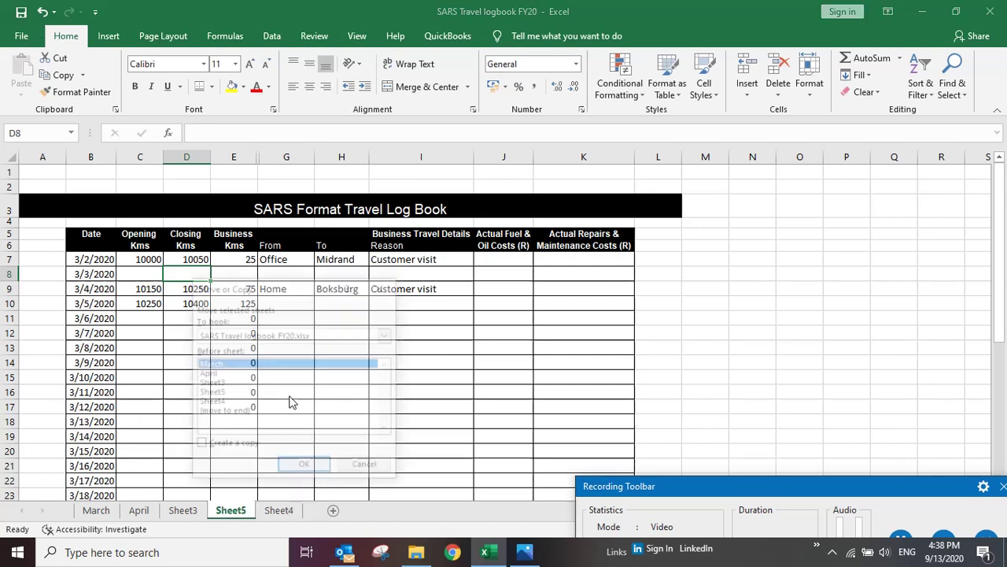
pyautogui.click(200, 445)
pyautogui.click(305, 467)
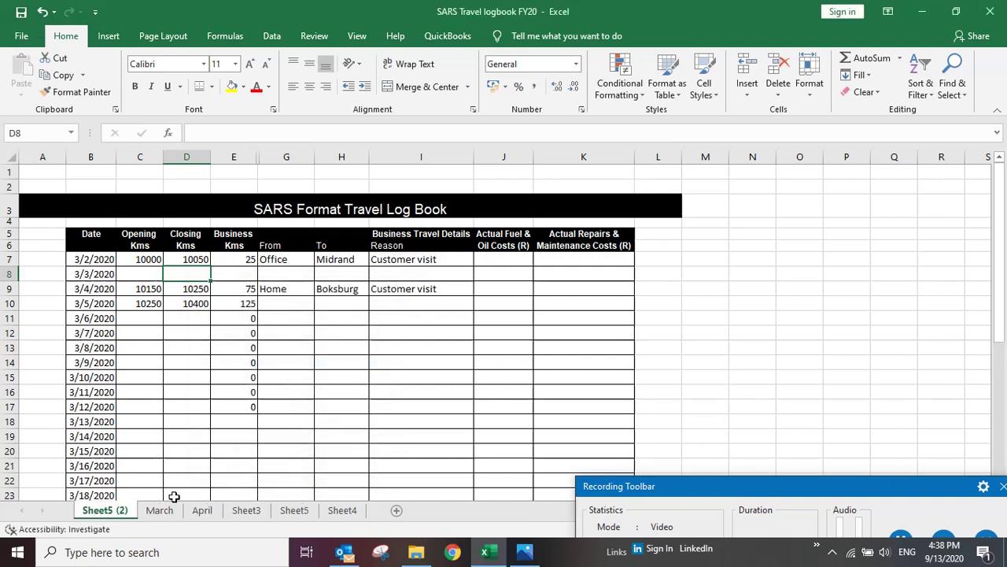
pyautogui.moveTo(266, 521)
pyautogui.mouseDown()
pyautogui.moveTo(263, 508)
pyautogui.moveTo(277, 510)
pyautogui.mouseUp()
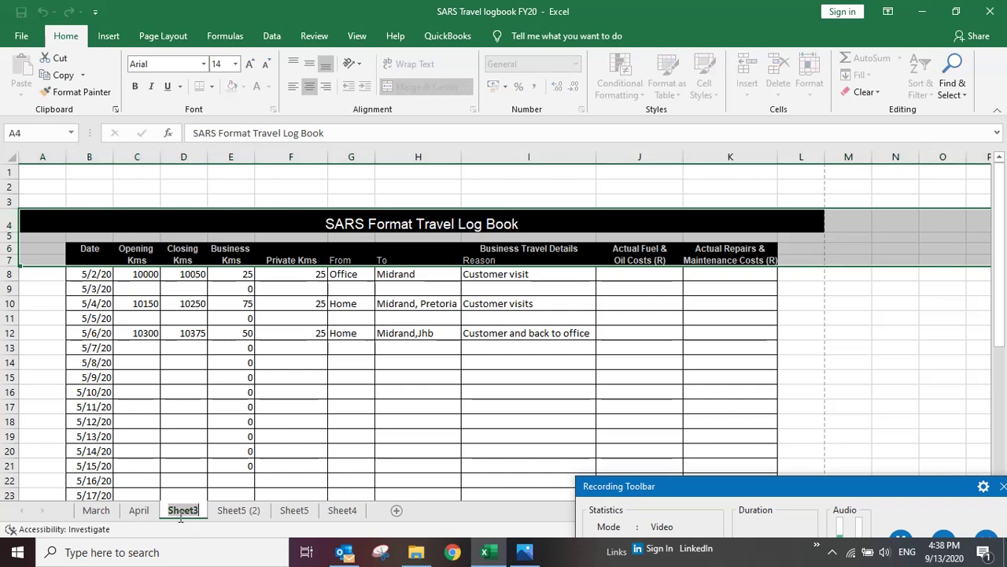
# - Rename Sheet3 to 'May' and the Sheet5 (2) copy to 'June'
pyautogui.write('May')
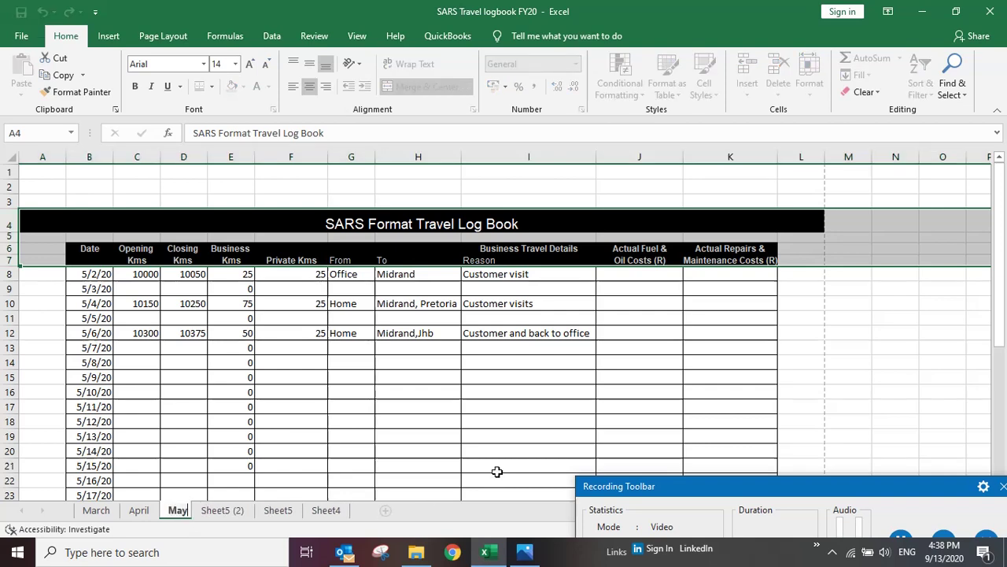
pyautogui.click(227, 510)
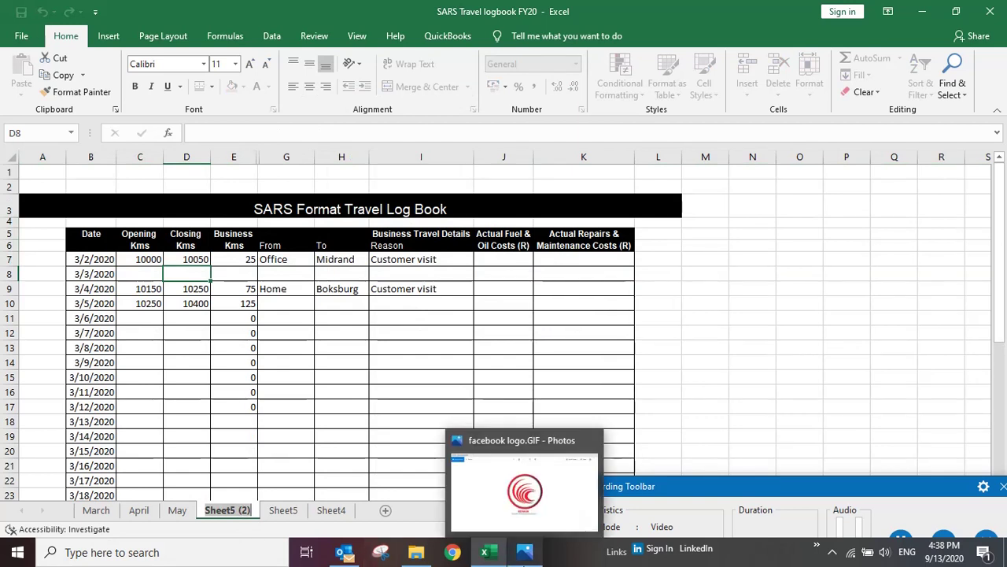
pyautogui.doubleClick(228, 510)
pyautogui.write('June')
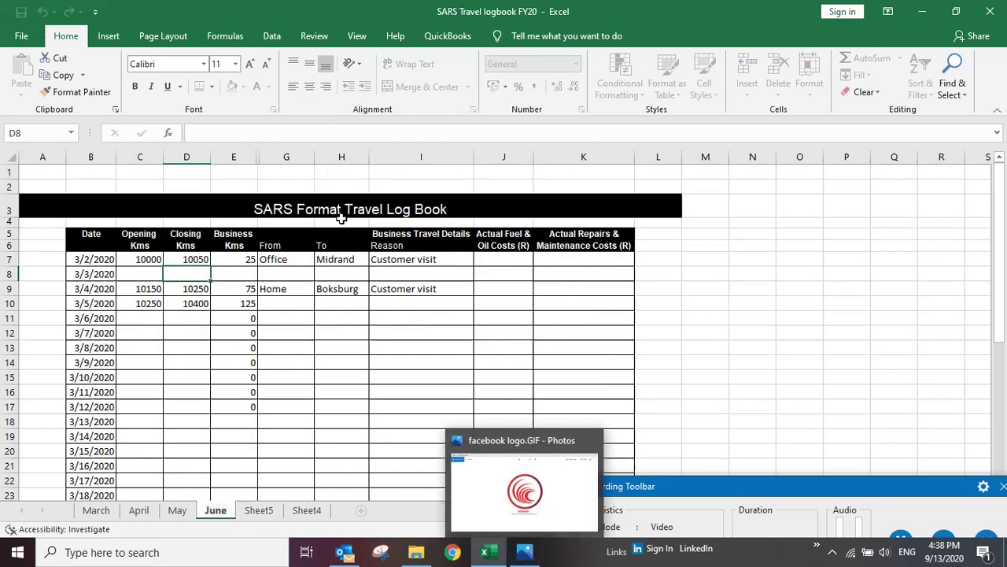
pyautogui.click(63, 291)
# - Change the first date in B7 to 6/1/2020
pyautogui.click(94, 260)
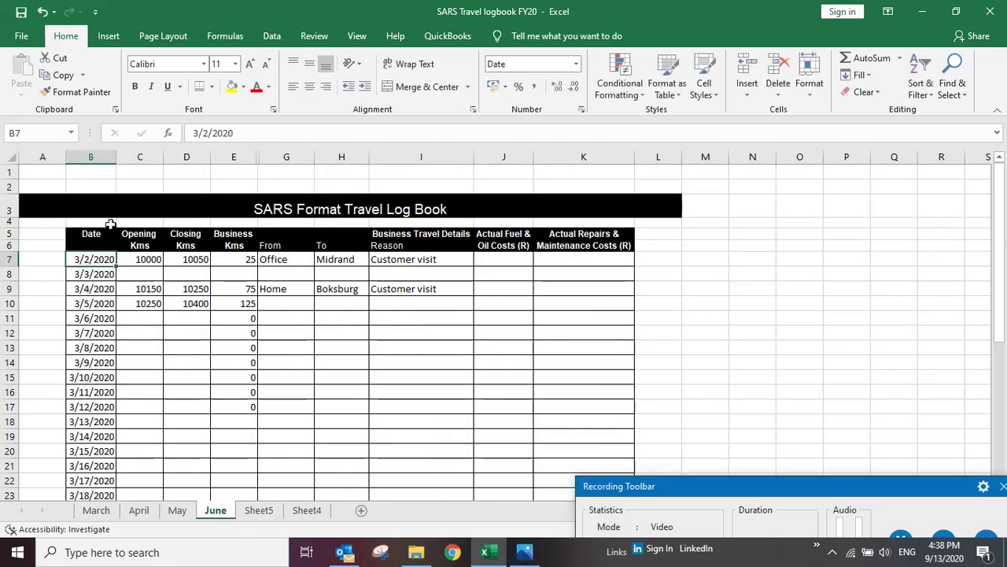
pyautogui.click(195, 133)
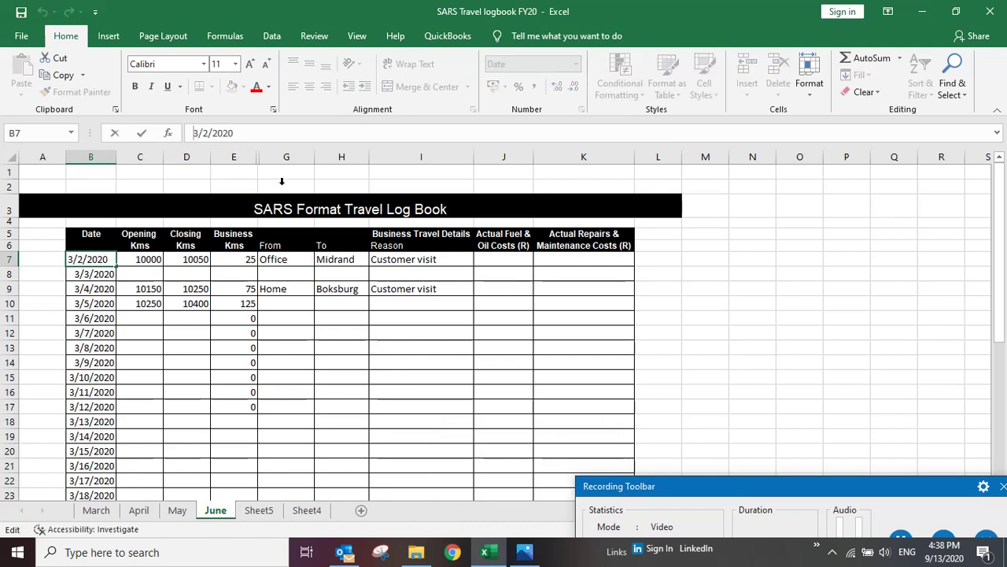
pyautogui.write('6')
pyautogui.press('Delete')
pyautogui.press('Return')
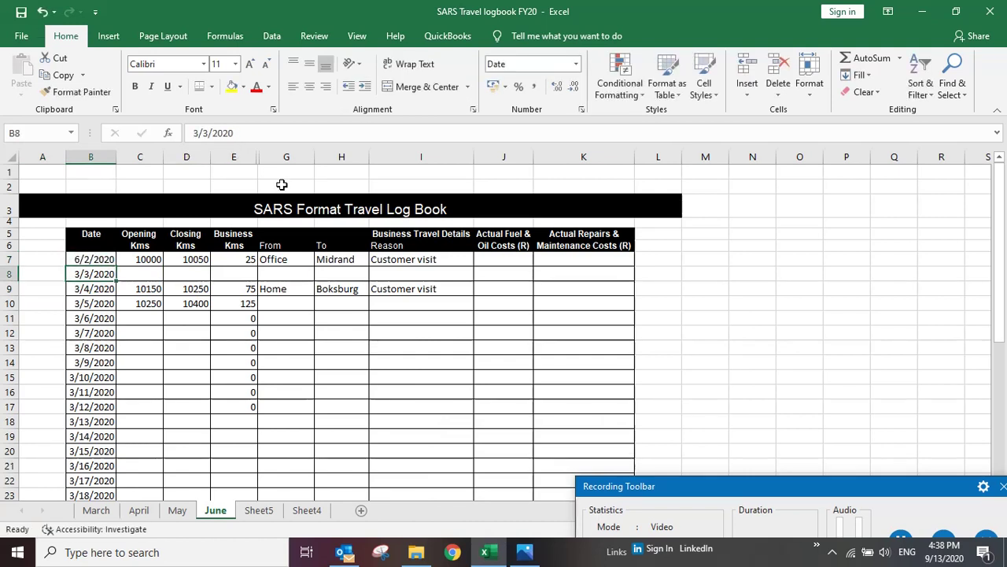
pyautogui.click(99, 259)
pyautogui.click(206, 133)
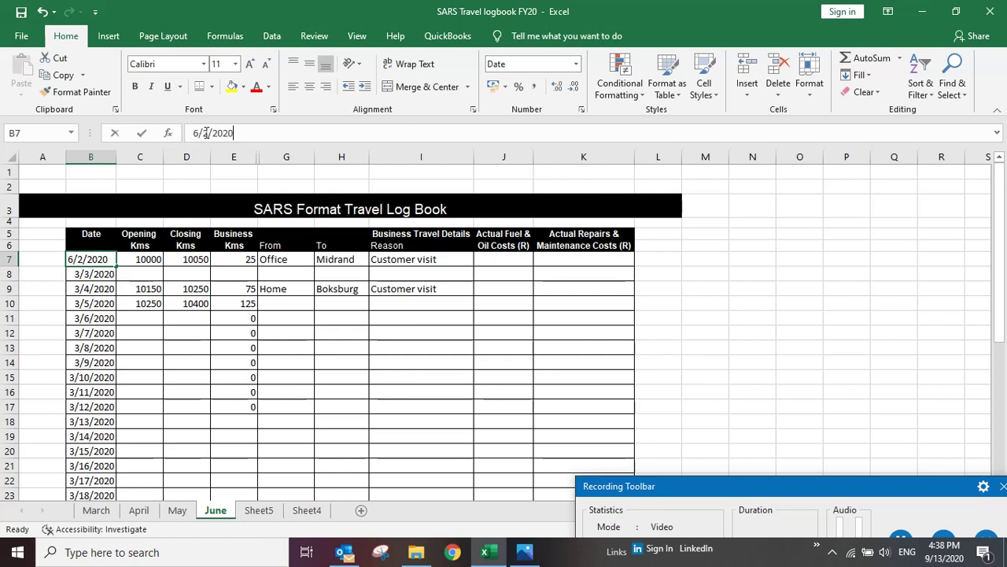
pyautogui.write('1')
pyautogui.press('Delete')
pyautogui.press('Return')
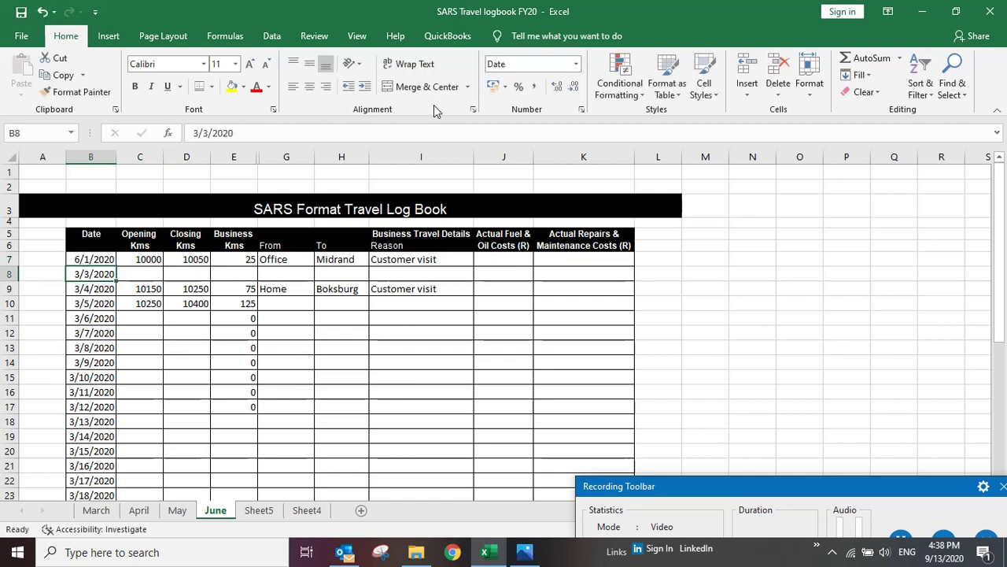
# - Fill the June dates down column B through 6/30/2020
pyautogui.click(97, 260)
pyautogui.moveTo(115, 266); pyautogui.dragTo(104, 196)
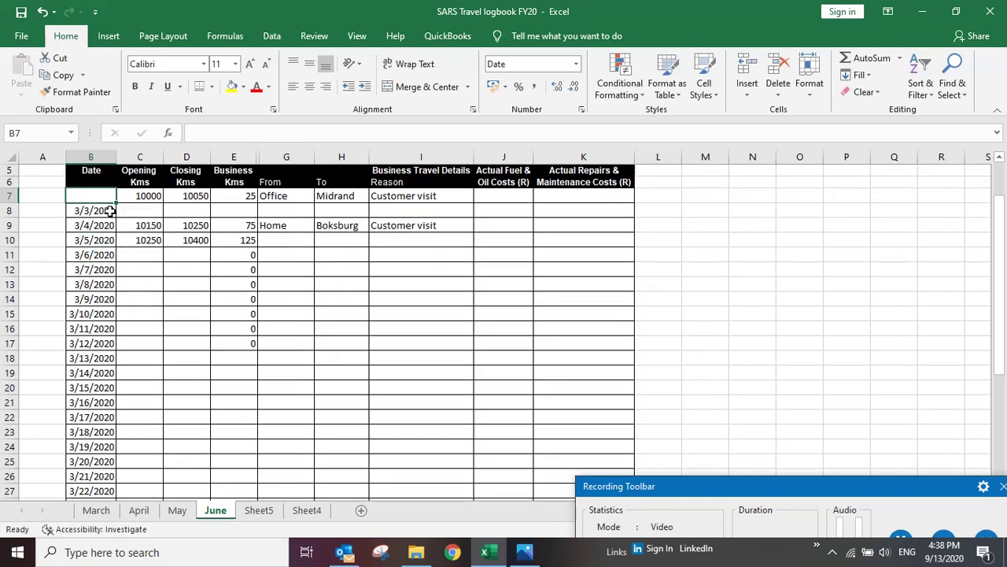
pyautogui.hotkey('ctrl', 'z')
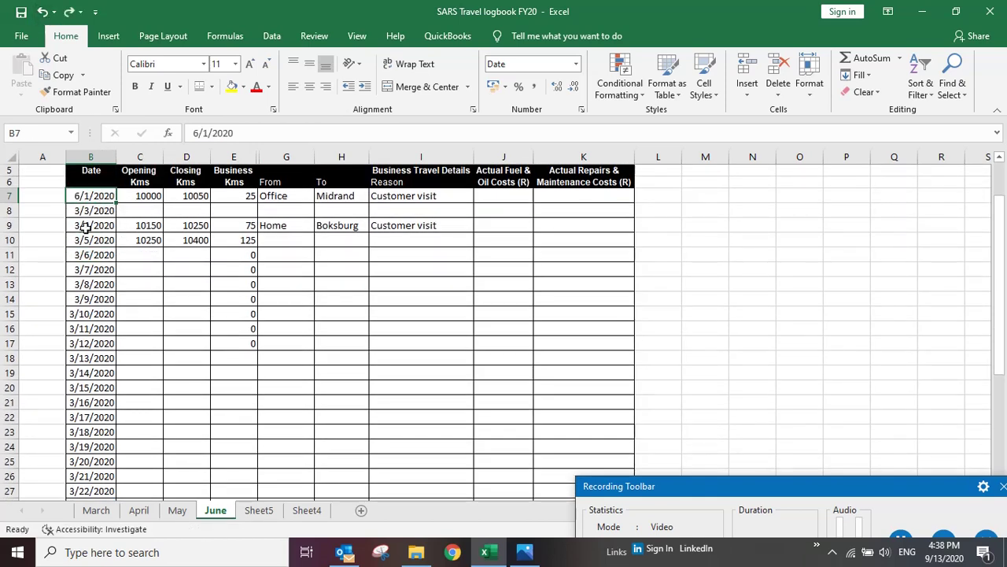
pyautogui.doubleClick(117, 203)
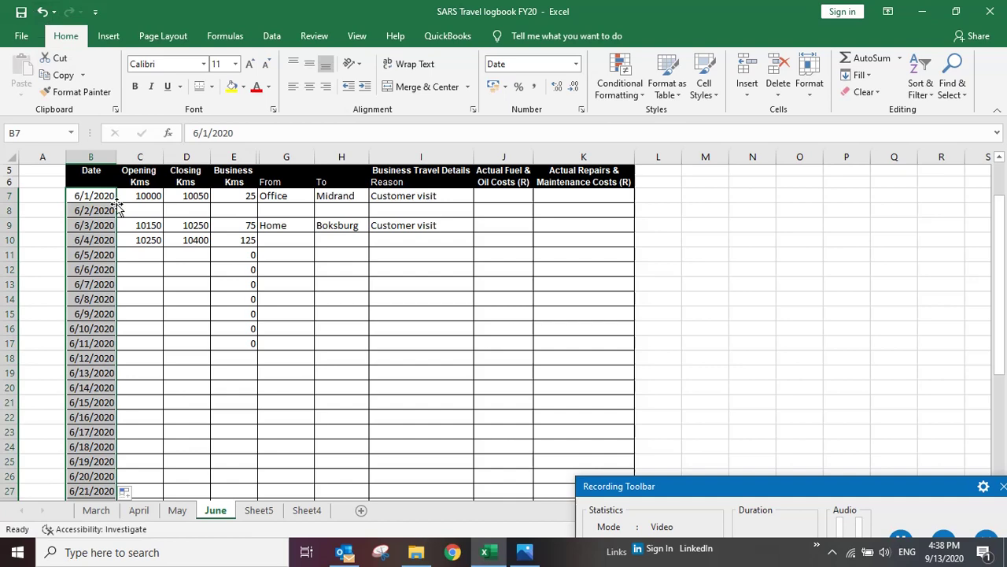
pyautogui.scroll(-5, 136, 366)
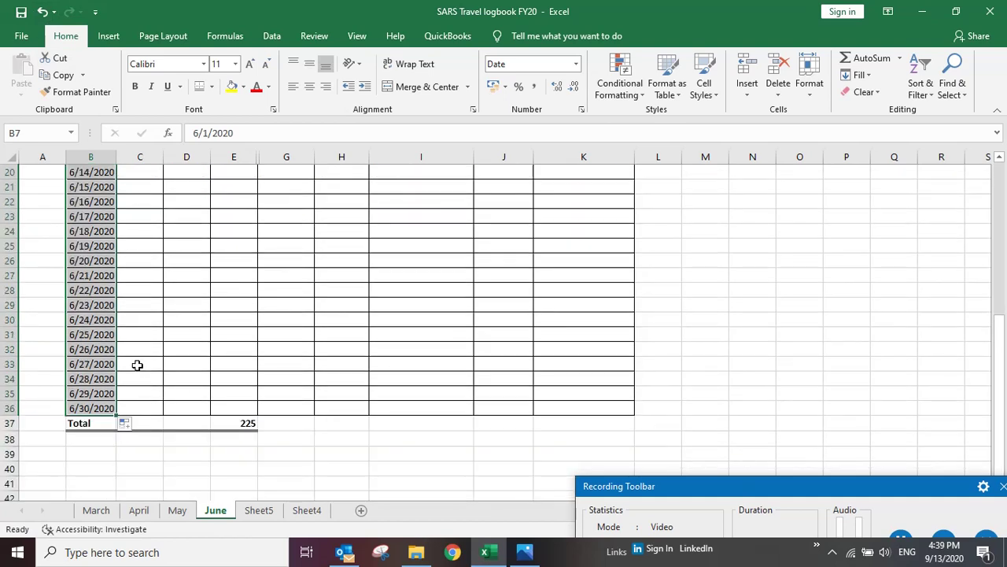
pyautogui.scroll(6, 122, 396)
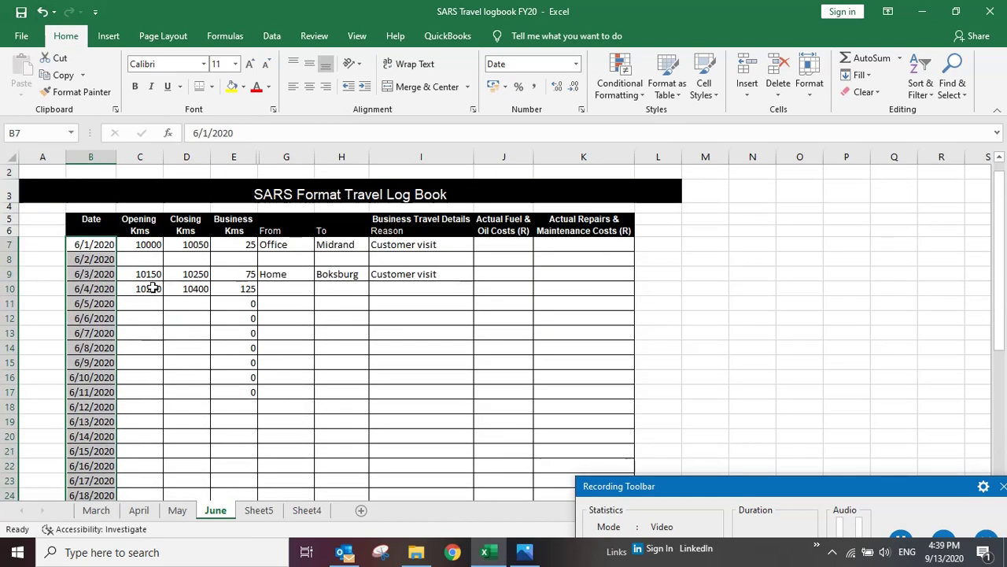
# - Clear the old opening and closing kms and the From, To and Reason entries
pyautogui.moveTo(148, 245); pyautogui.dragTo(202, 285)
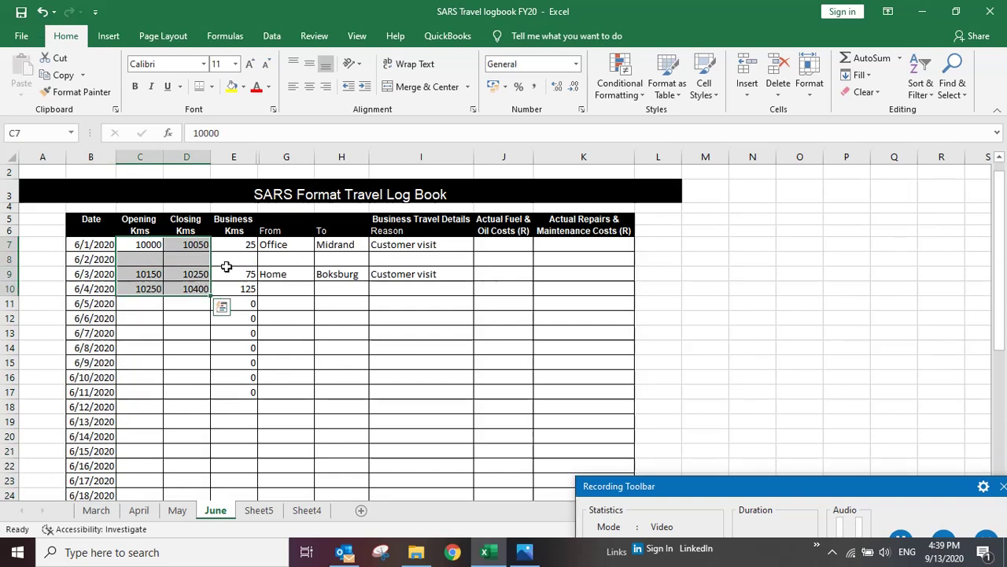
pyautogui.press('Delete')
pyautogui.moveTo(273, 250); pyautogui.dragTo(399, 272)
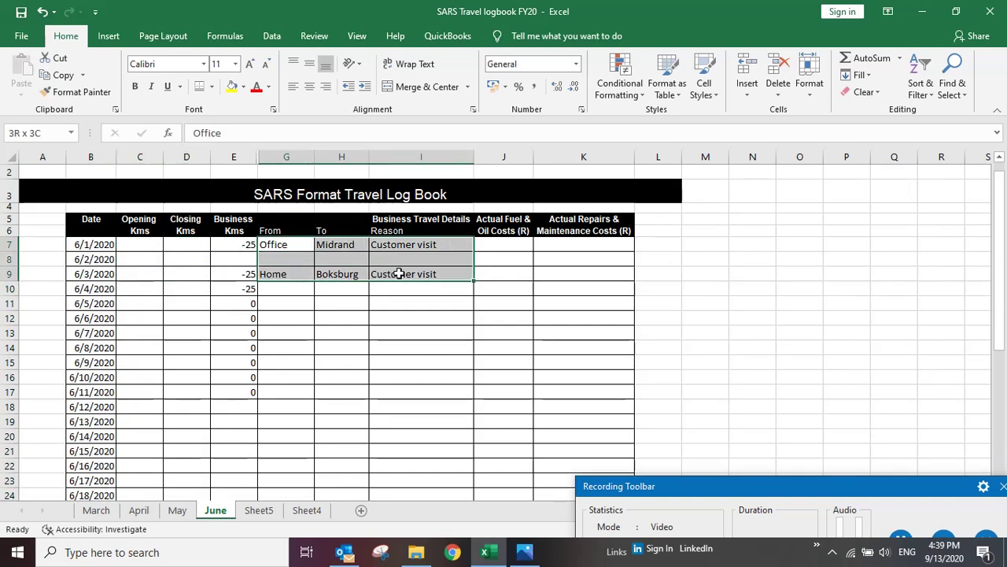
pyautogui.press('Delete')
pyautogui.scroll(1, 307, 370)
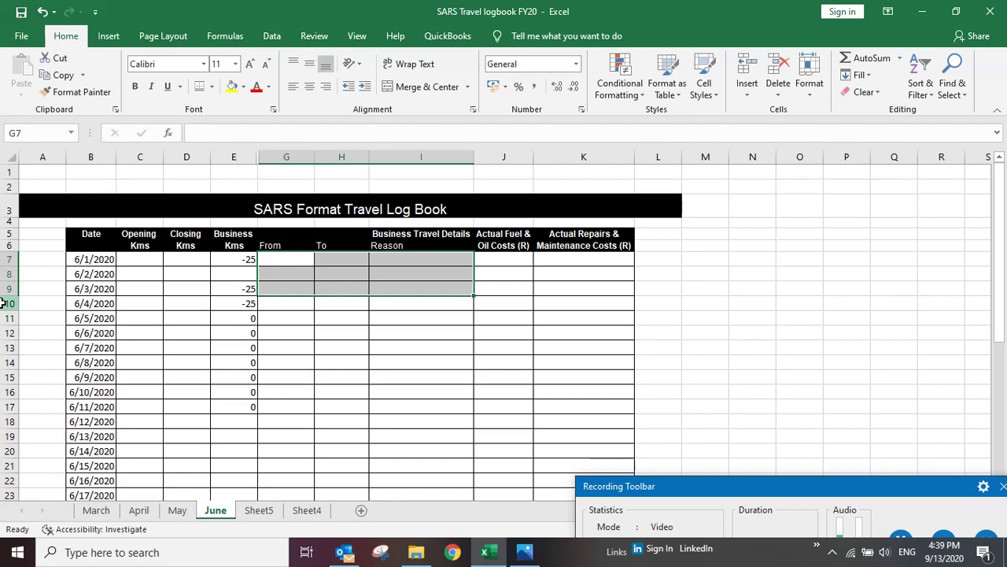
# - On the April sheet, drag the page break in Page Break Preview so everything fits one page
pyautogui.click(72, 186)
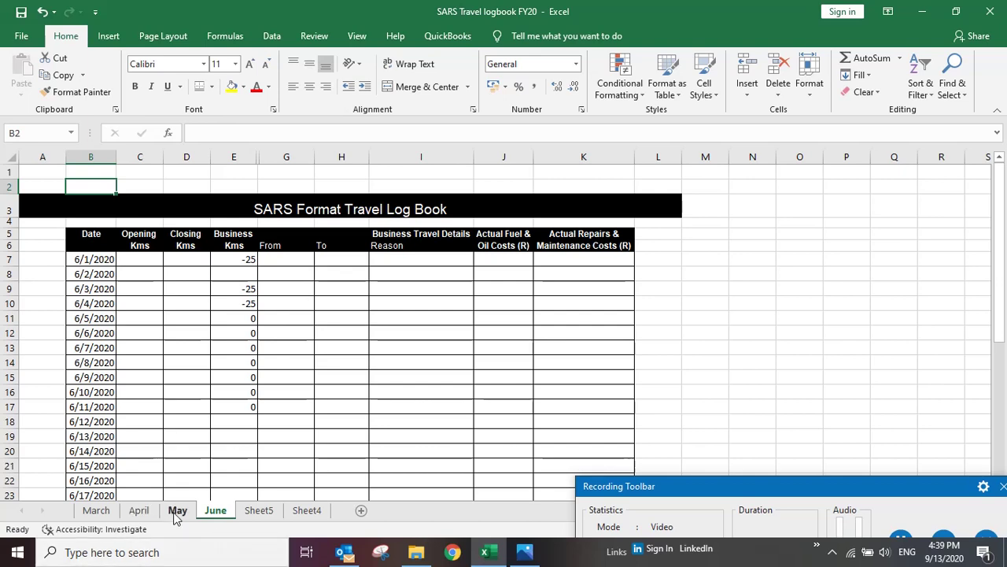
pyautogui.click(138, 510)
pyautogui.click(224, 362)
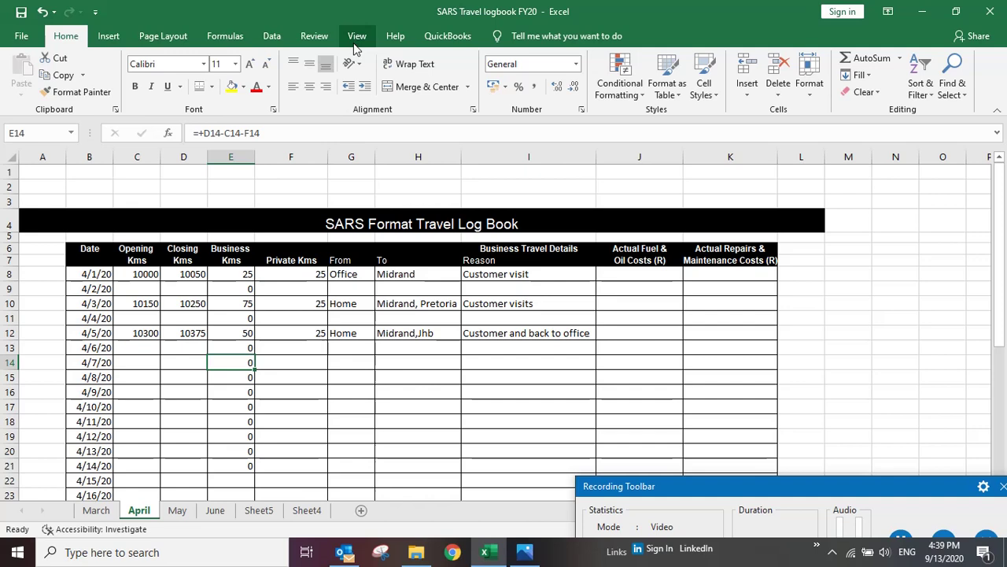
pyautogui.click(357, 37)
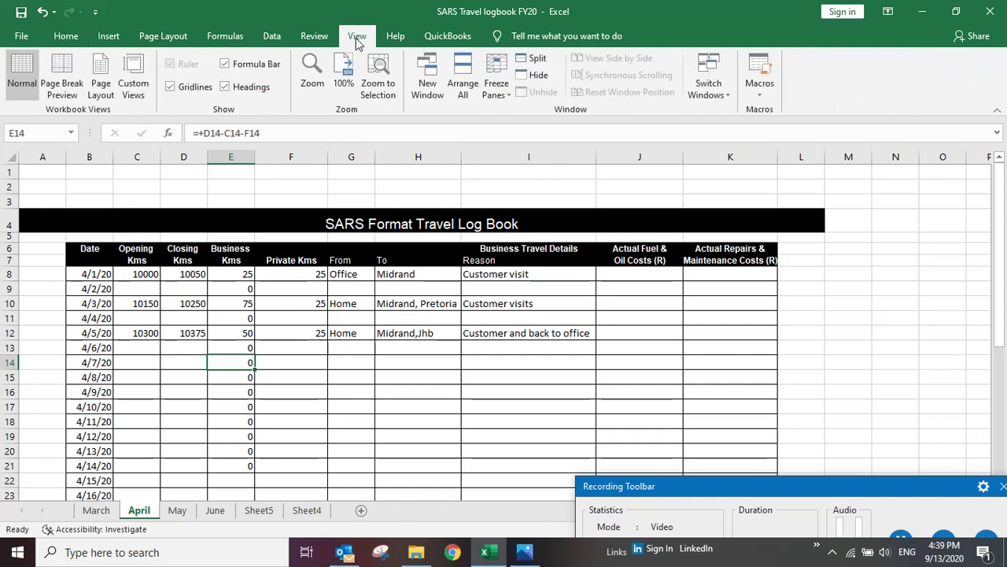
pyautogui.click(68, 72)
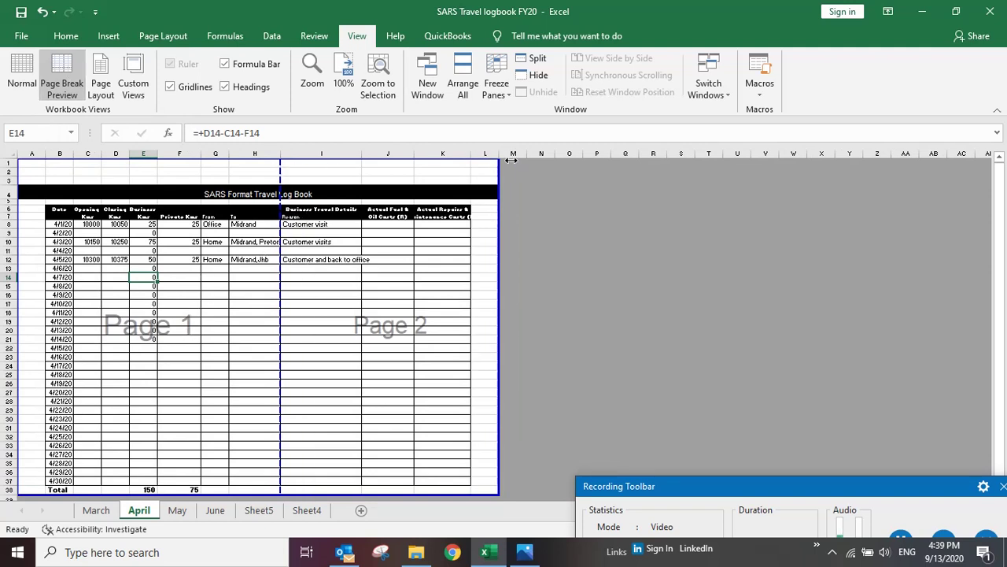
pyautogui.moveTo(511, 160); pyautogui.dragTo(515, 156)
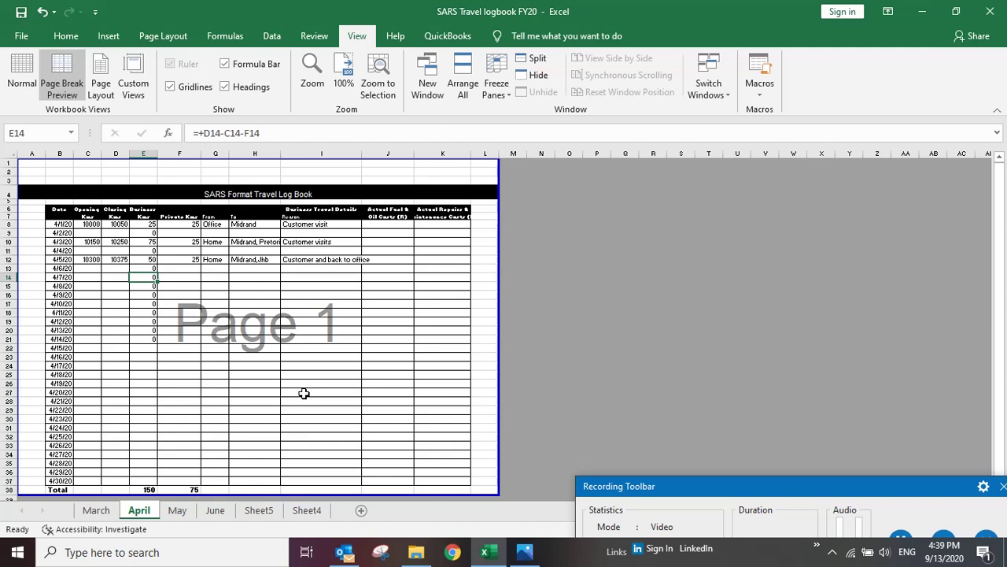
# - Back in Normal view, save the sheet as PDF 'SARS Travel logbook FY20 march' in How to Videos
pyautogui.click(24, 71)
pyautogui.click(24, 36)
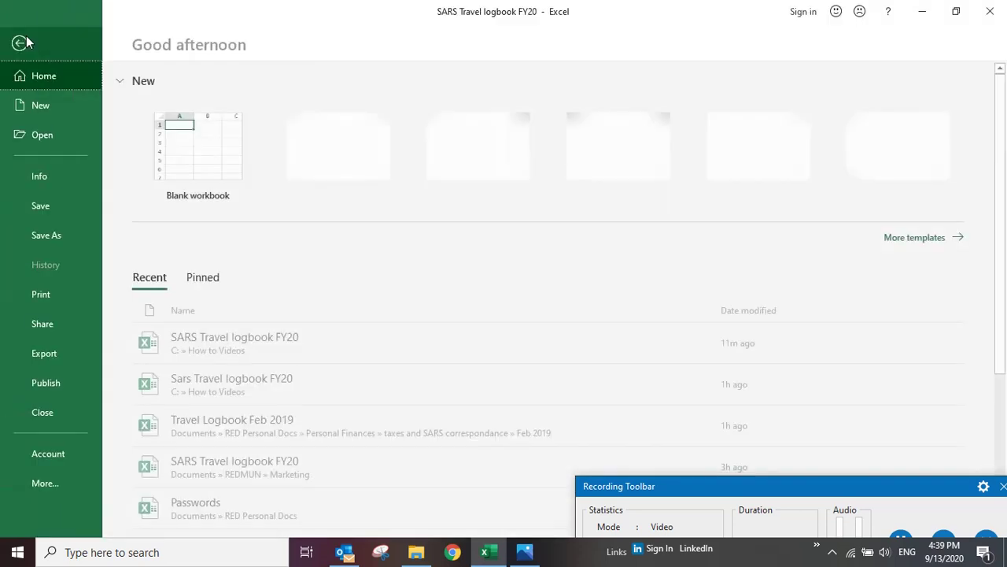
pyautogui.click(48, 235)
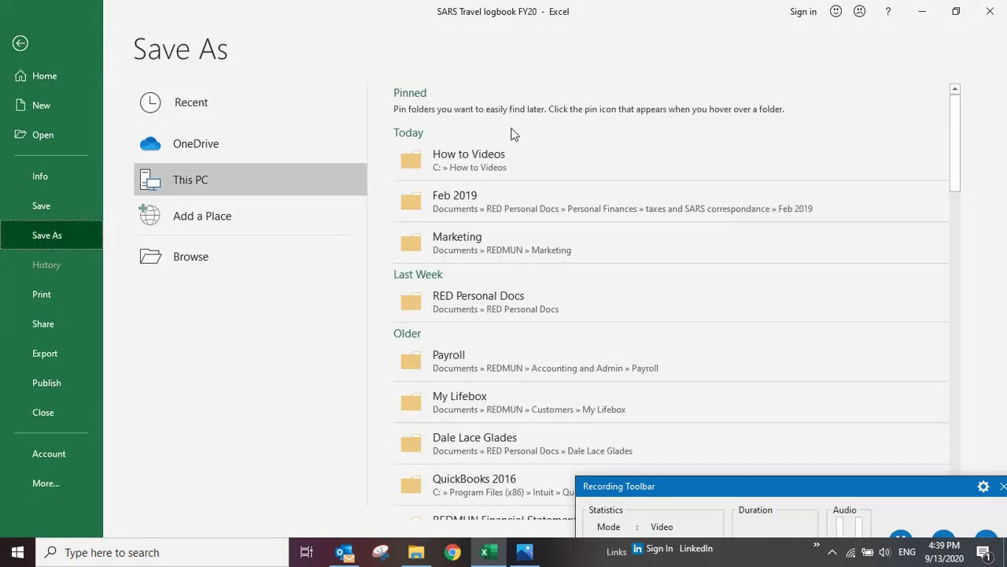
pyautogui.click(504, 161)
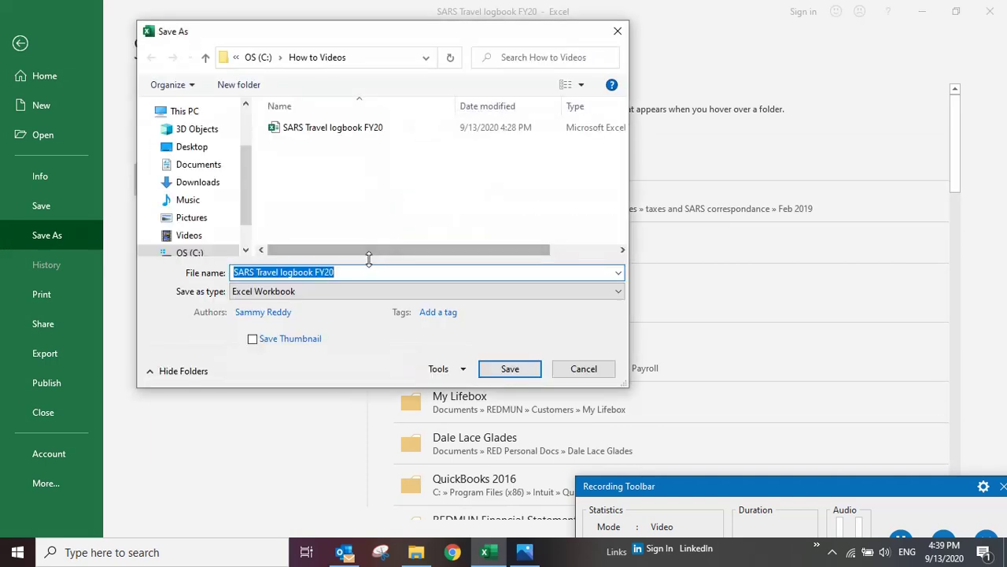
pyautogui.click(618, 291)
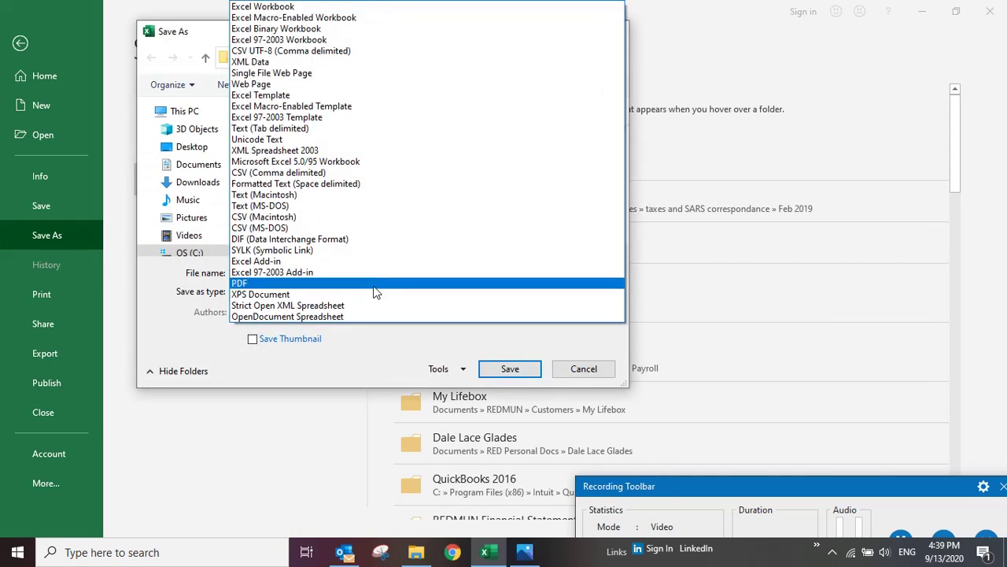
pyautogui.click(375, 285)
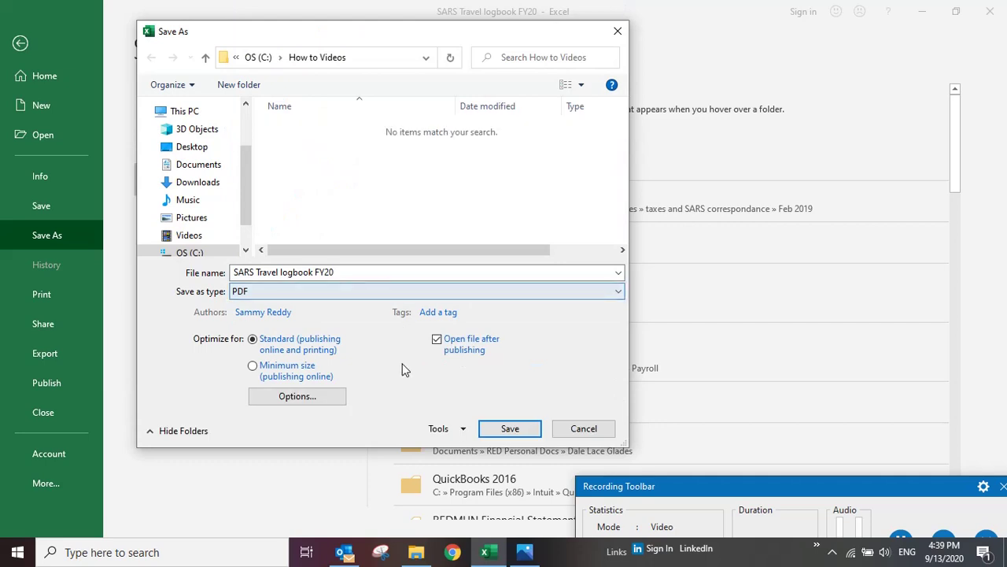
pyautogui.click(375, 270)
pyautogui.click(377, 269)
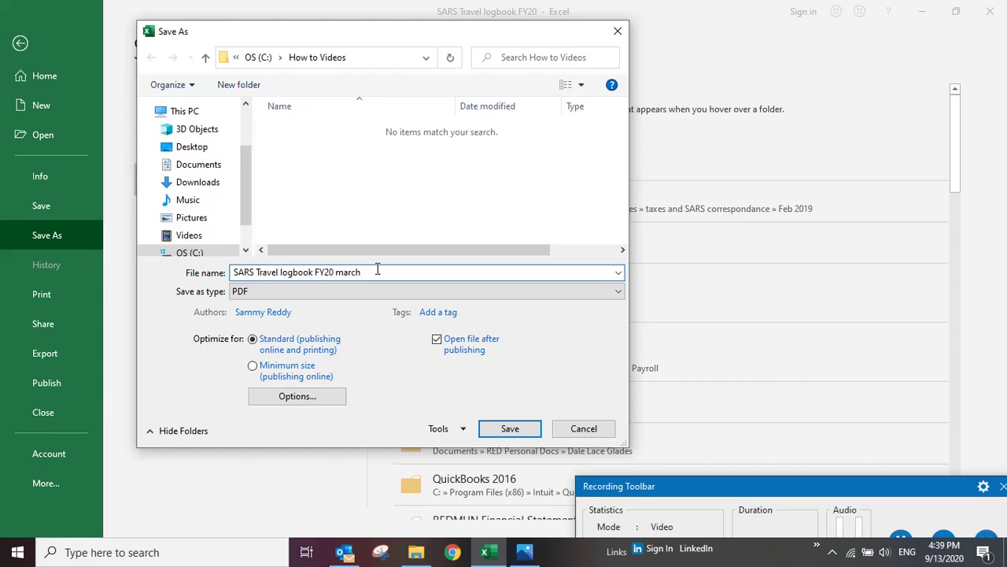
pyautogui.write('march')
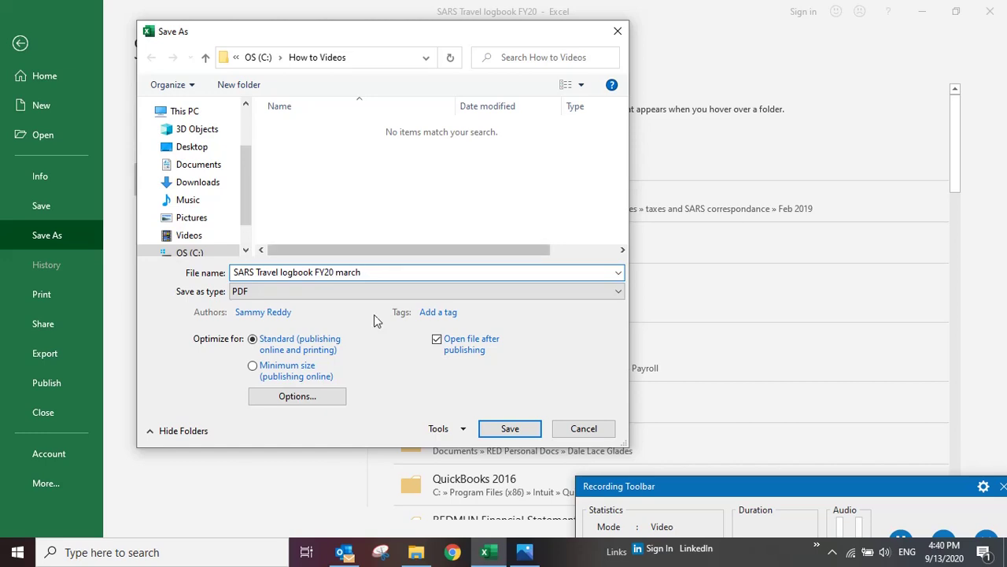
pyautogui.click(494, 437)
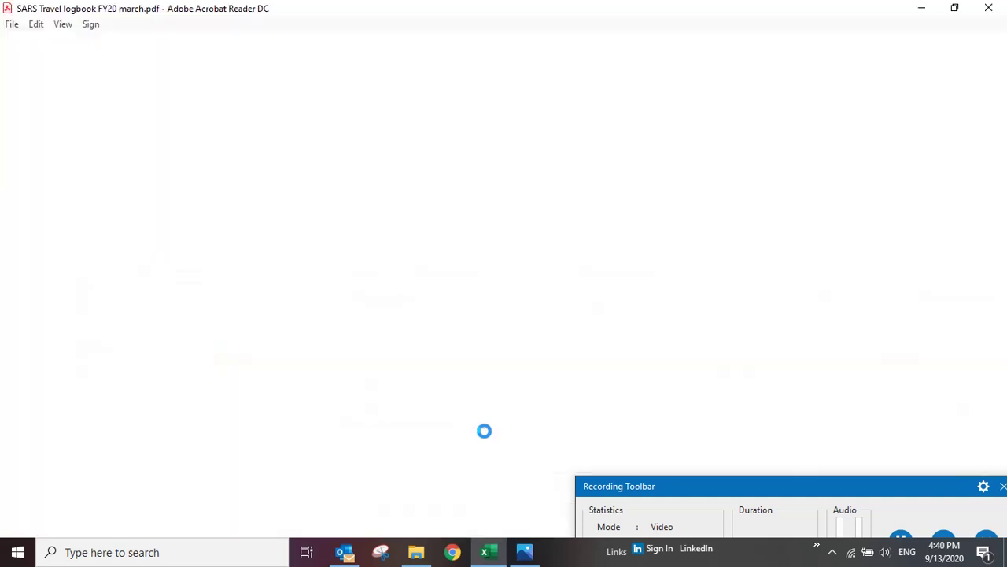
# - Scroll through the one-page PDF log book in Acrobat Reader, then close the viewer
pyautogui.scroll(-3, 484, 430)
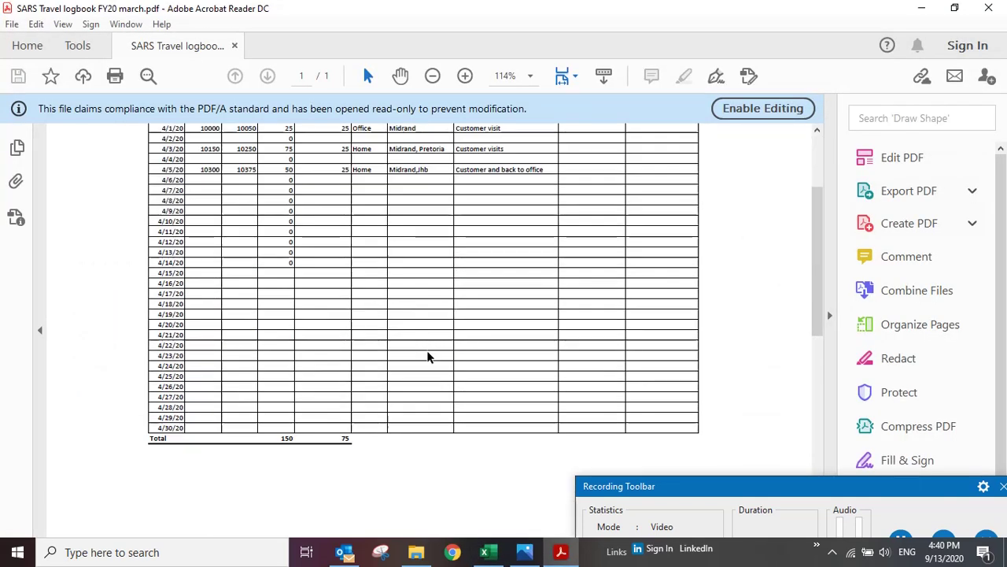
pyautogui.scroll(3, 427, 355)
pyautogui.scroll(-3, 429, 354)
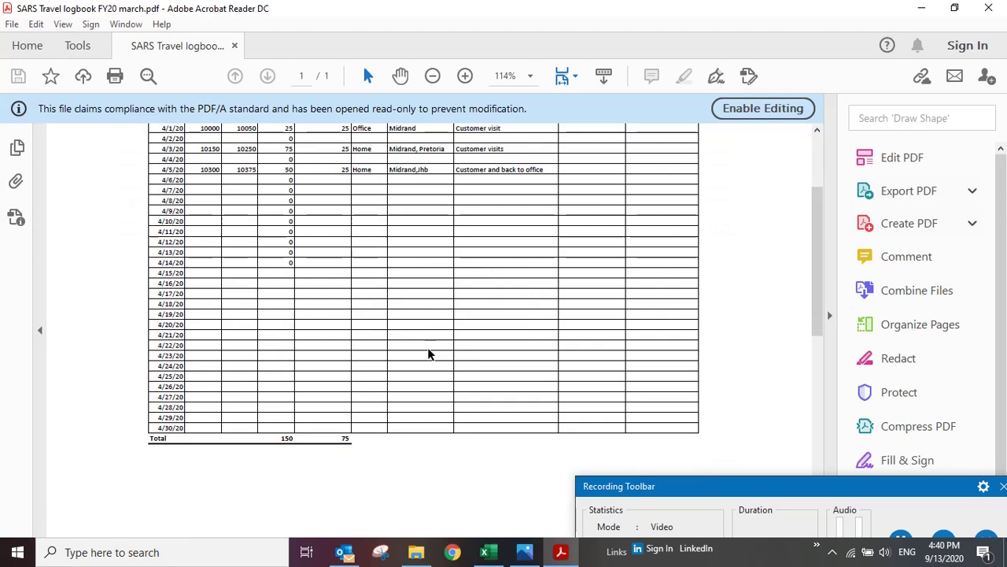
pyautogui.scroll(3, 427, 354)
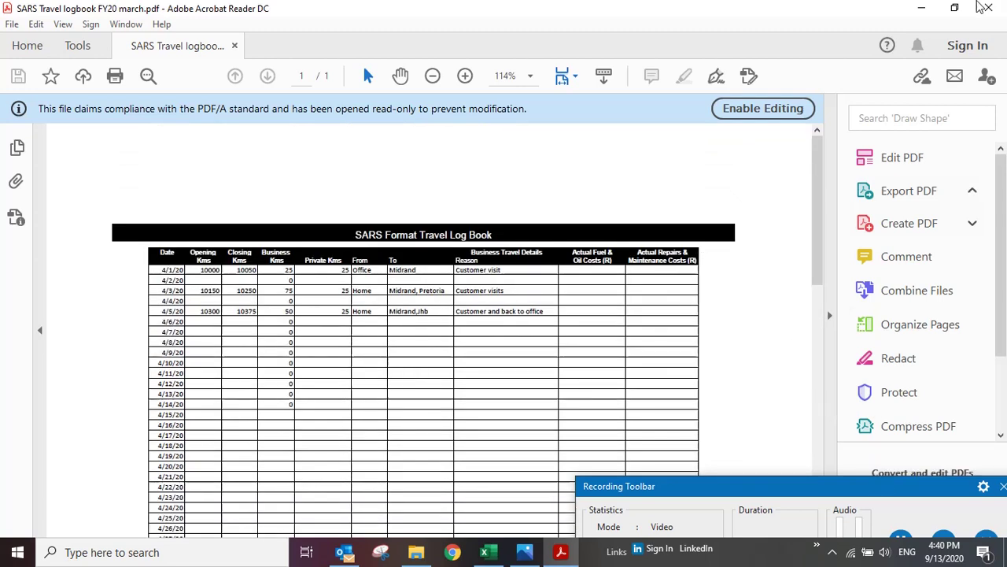
pyautogui.click(990, 9)
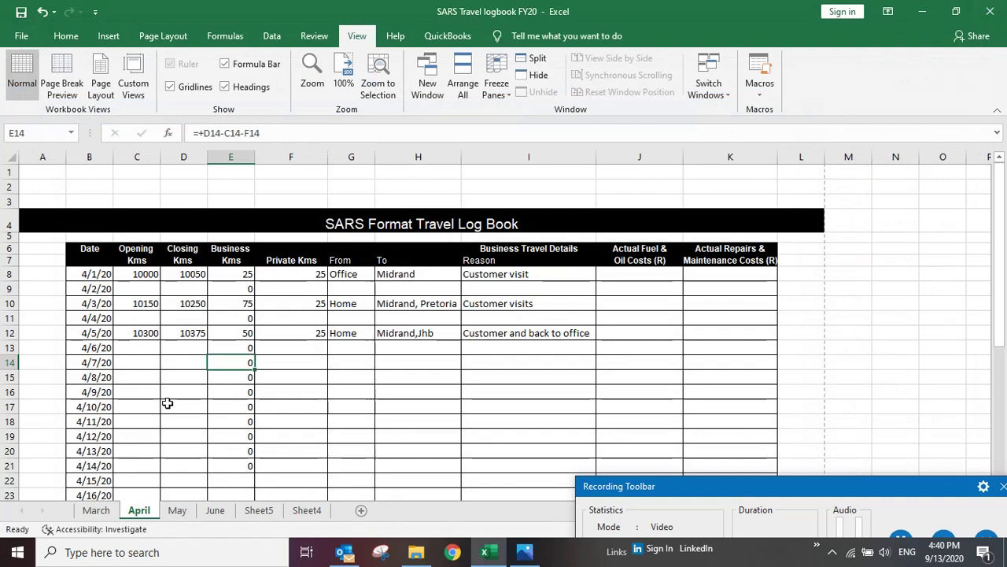
# - Bring the Photos window showing facebook logo.GIF back to the front
pyautogui.click(525, 551)
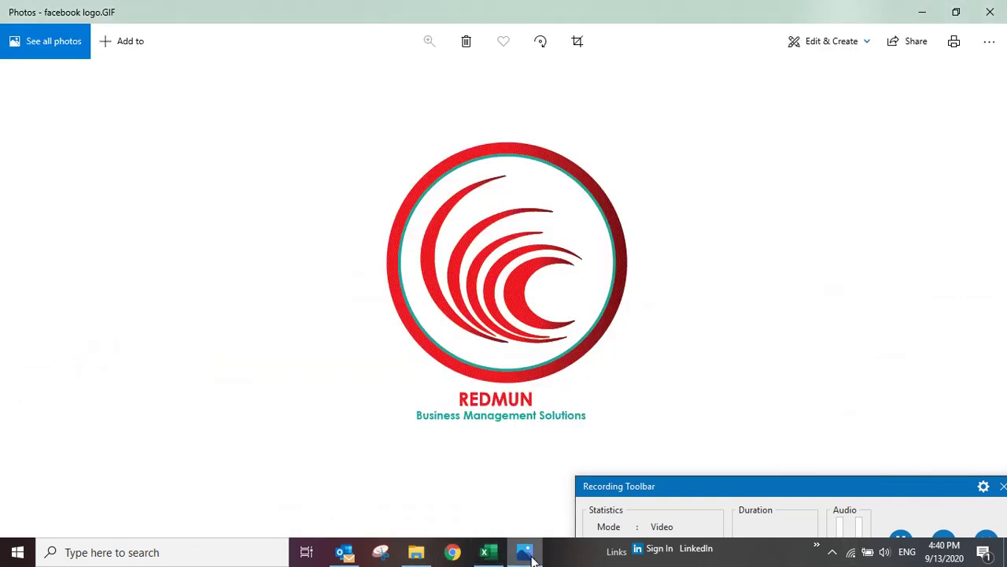
pyautogui.click(959, 486)
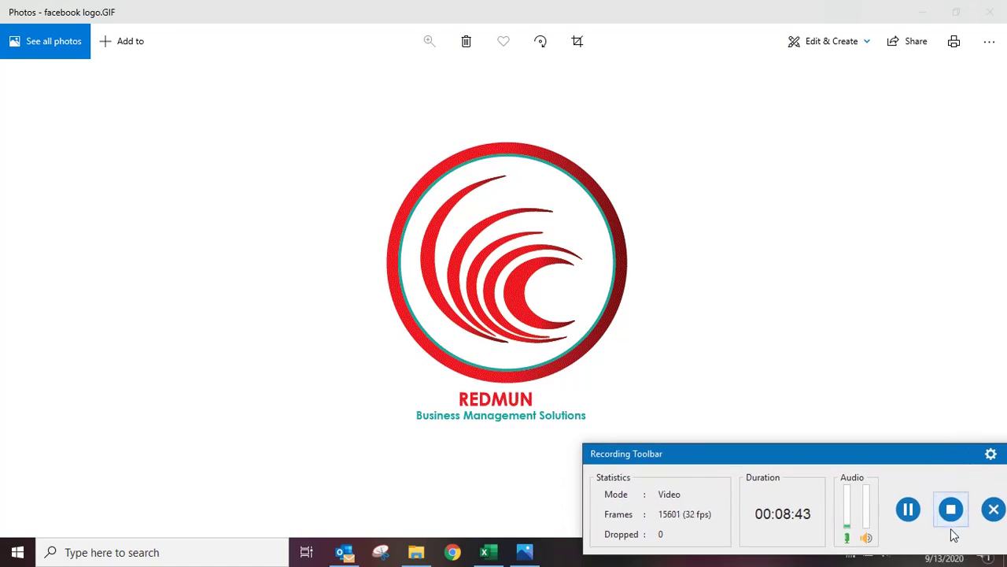